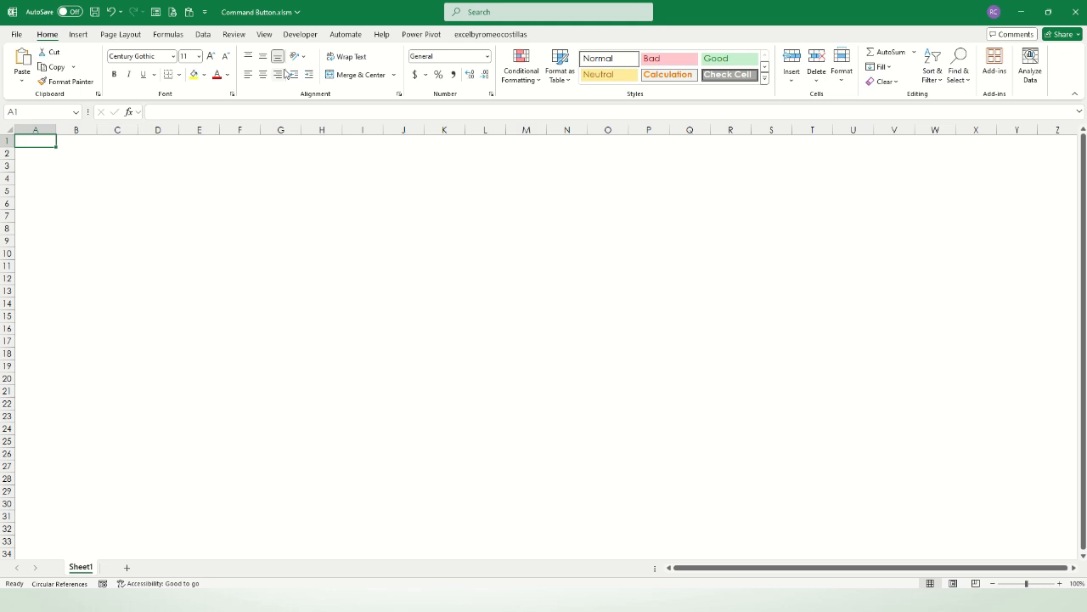
Step: Draw a form control button over about C4:H6 and pick MyFirstMacro as the macro to assign
left_click(300, 38)
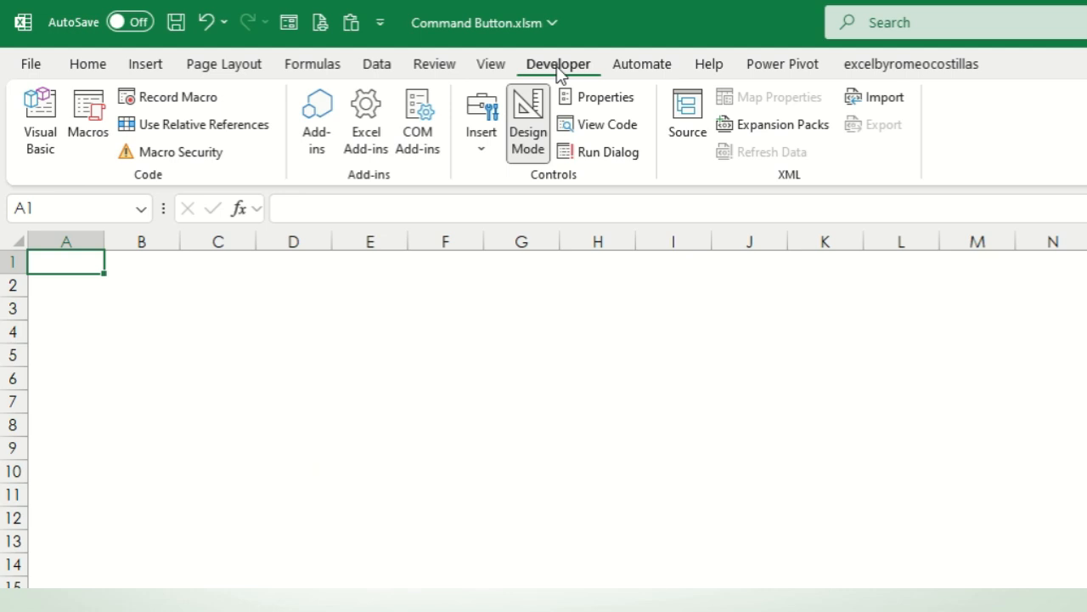
left_click(482, 151)
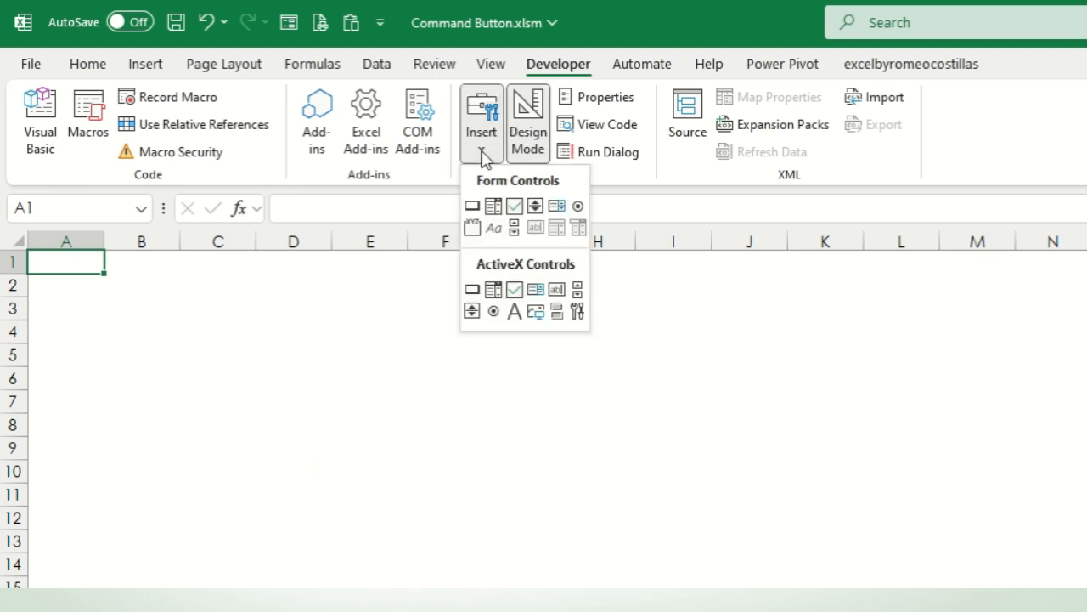
left_click(473, 206)
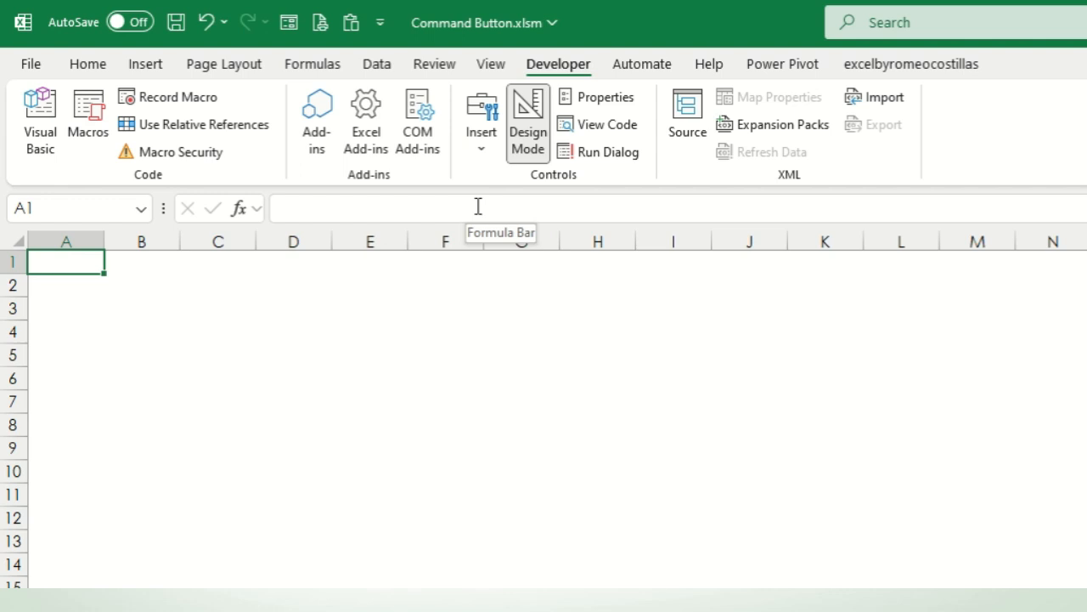
mouse_move(202, 315)
left_mouse_down()
mouse_move(245, 354)
mouse_move(451, 386)
mouse_move(563, 373)
mouse_move(614, 394)
mouse_move(595, 399)
mouse_move(655, 403)
mouse_move(632, 394)
left_mouse_up()
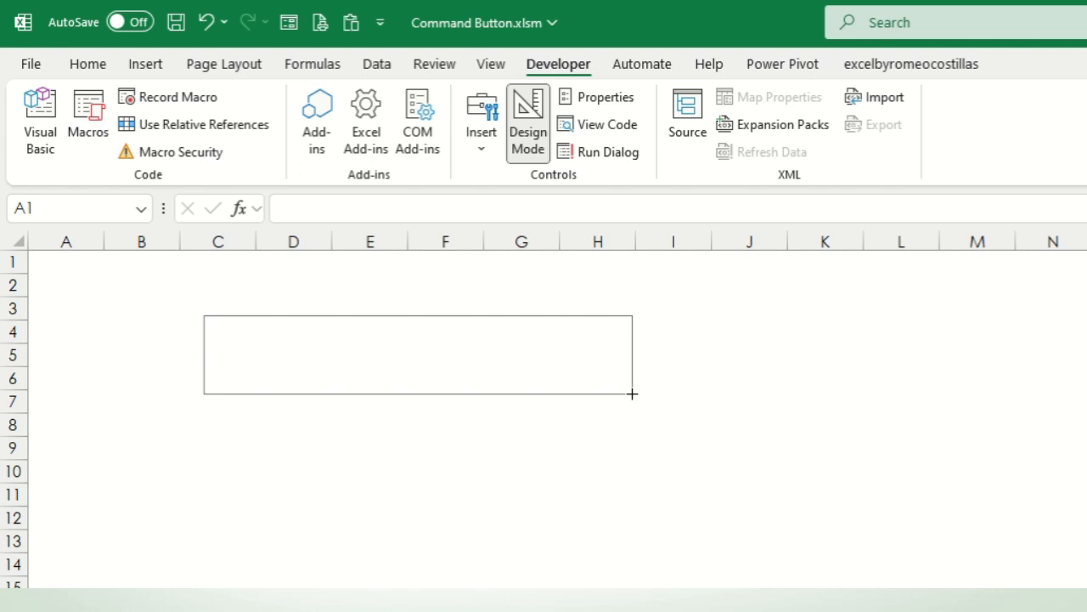
left_click_drag(632, 393, 632, 393)
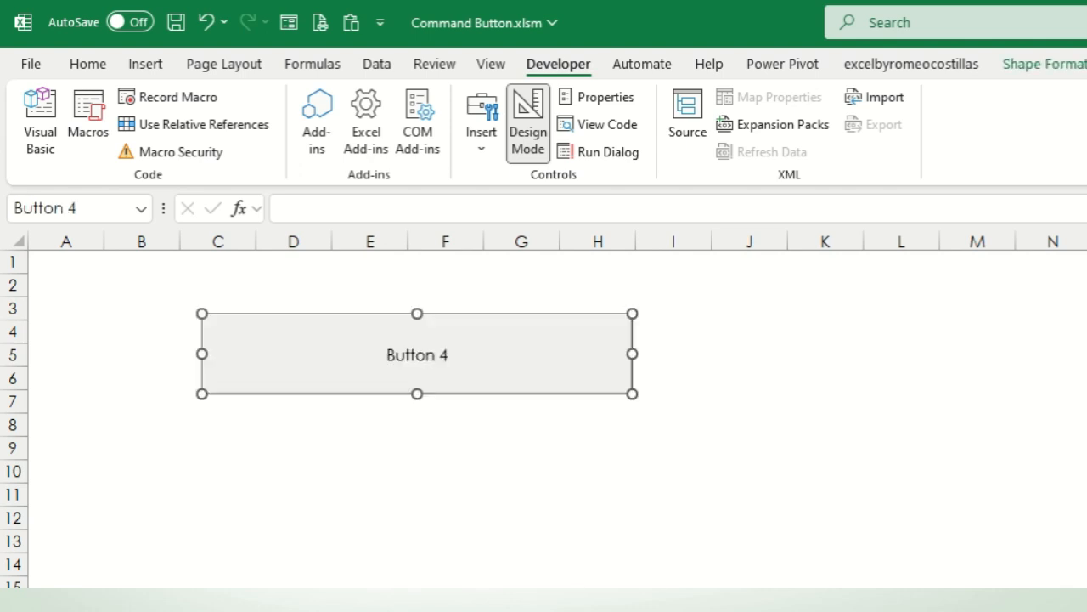
key("Escape")
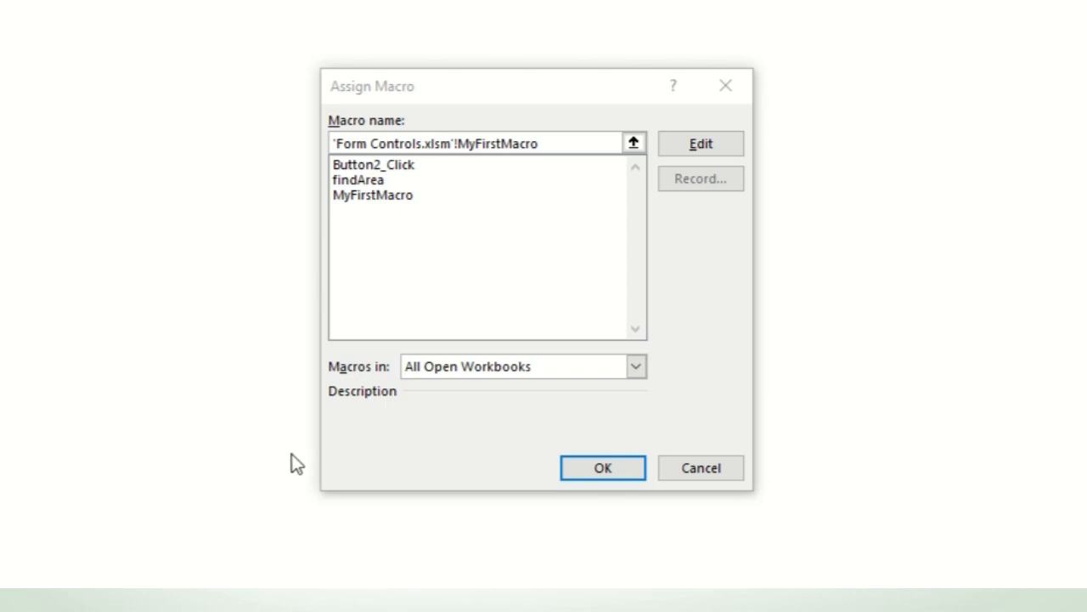
left_click(392, 198)
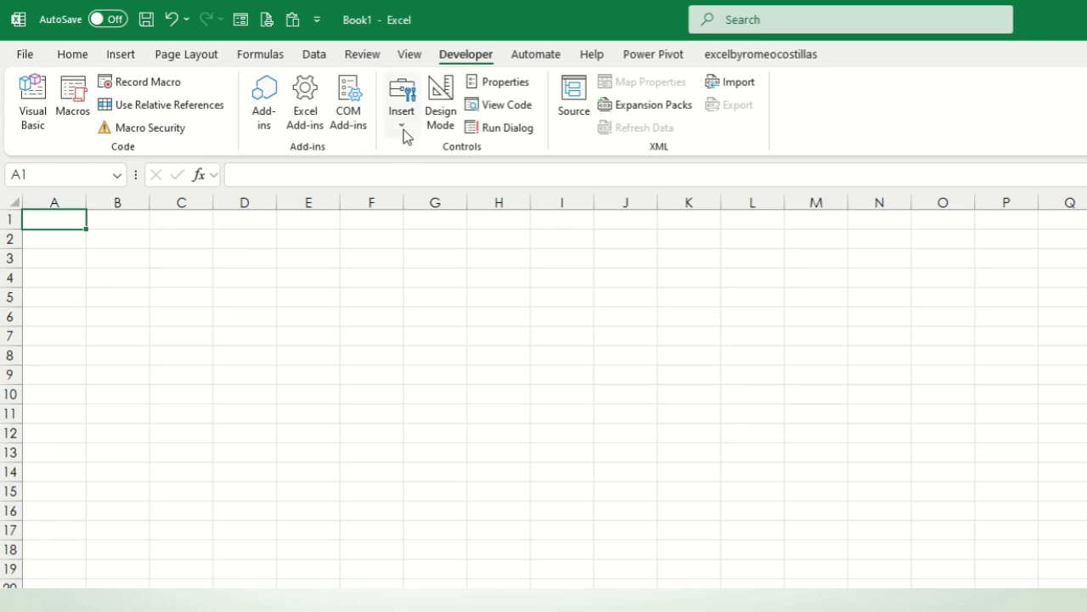
Step: In the Book1 workbook, draw a form control button over about D4:G6 and create a new macro for it
left_click(403, 126)
left_click(394, 172)
left_click_drag(211, 260, 463, 334)
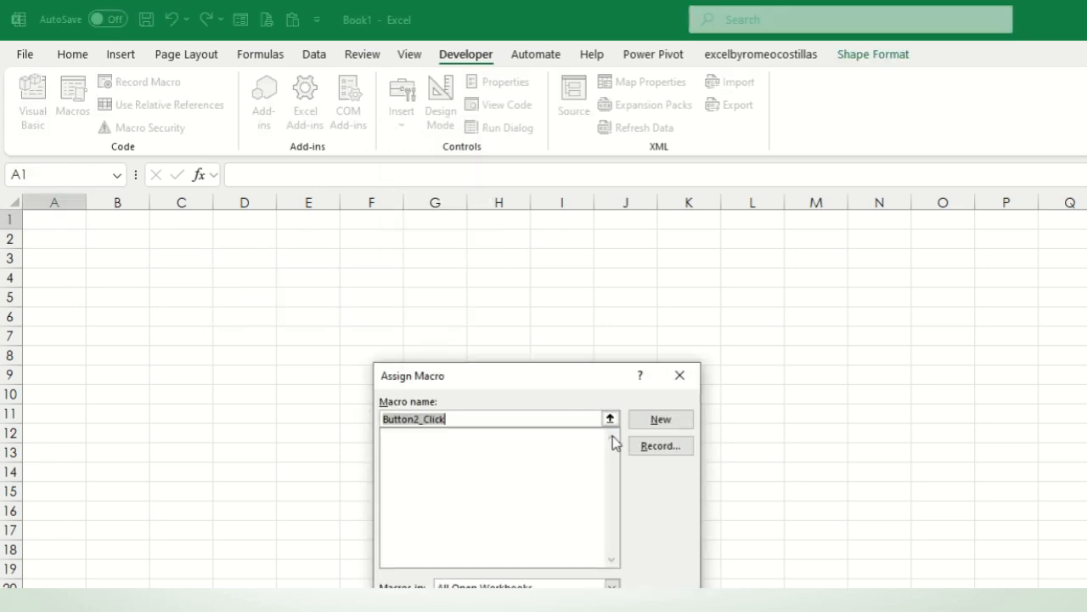
left_click_drag(584, 379, 724, 256)
left_click(795, 295)
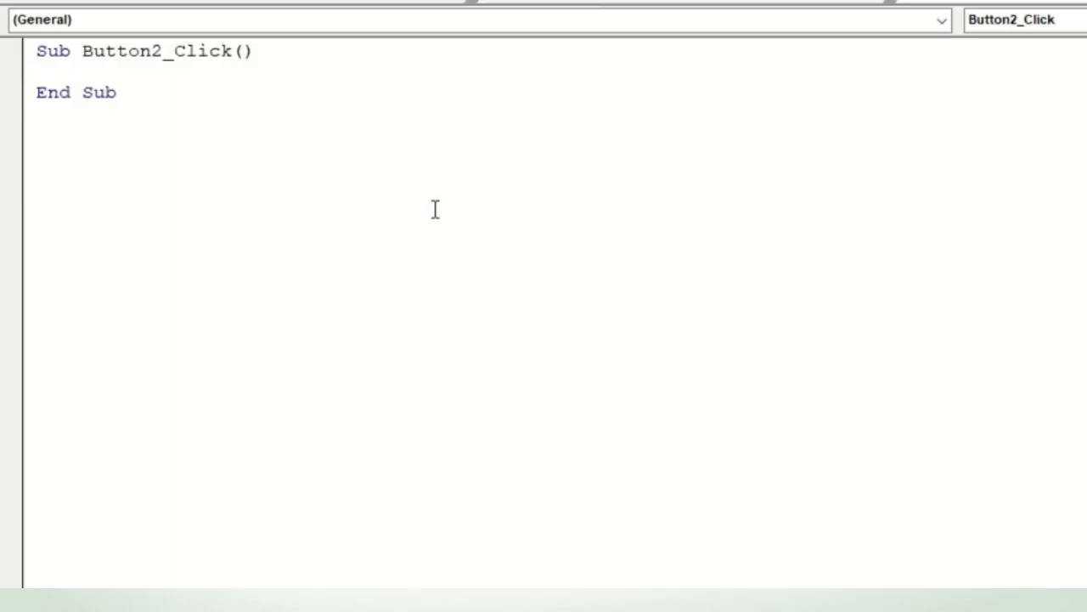
Step: Write a MsgBox line in the button's macro showing "This is my first macro!" with the channel name as its title
type("Msgbox \"This is m")
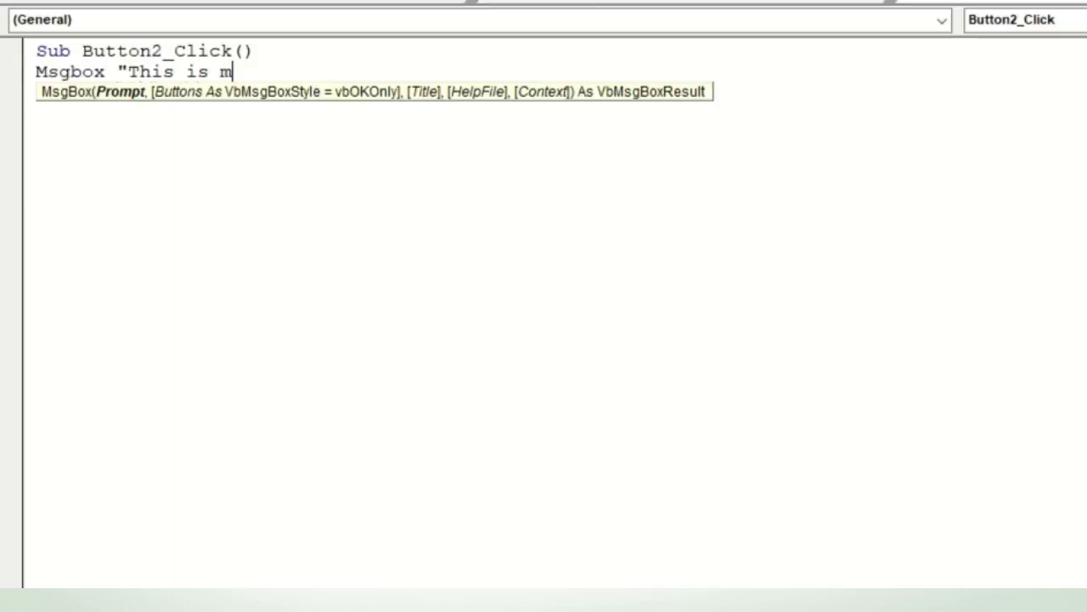
type("y first macro!")
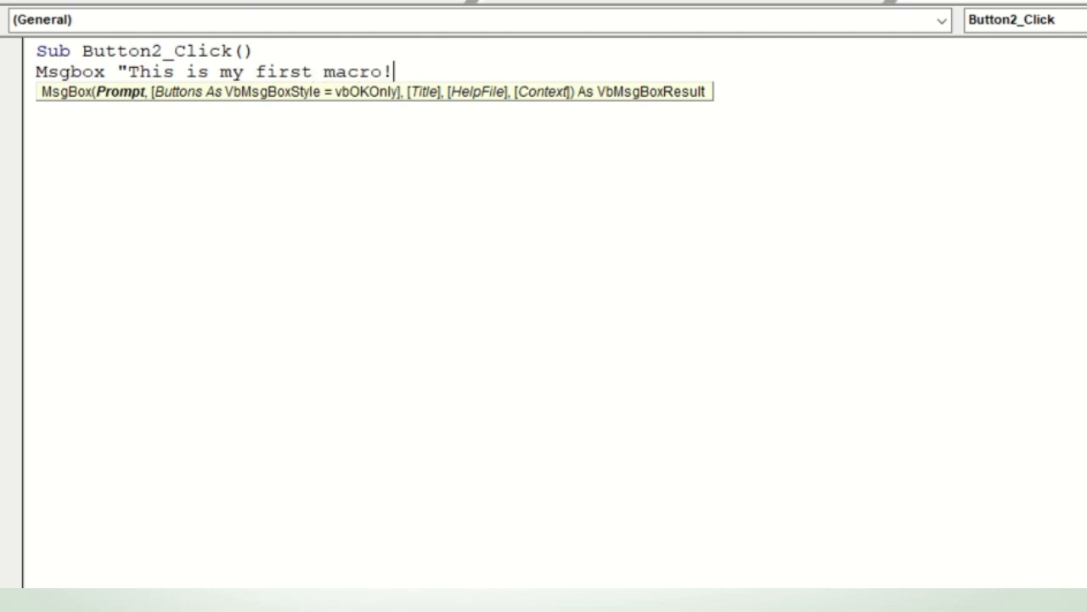
type("\",,")
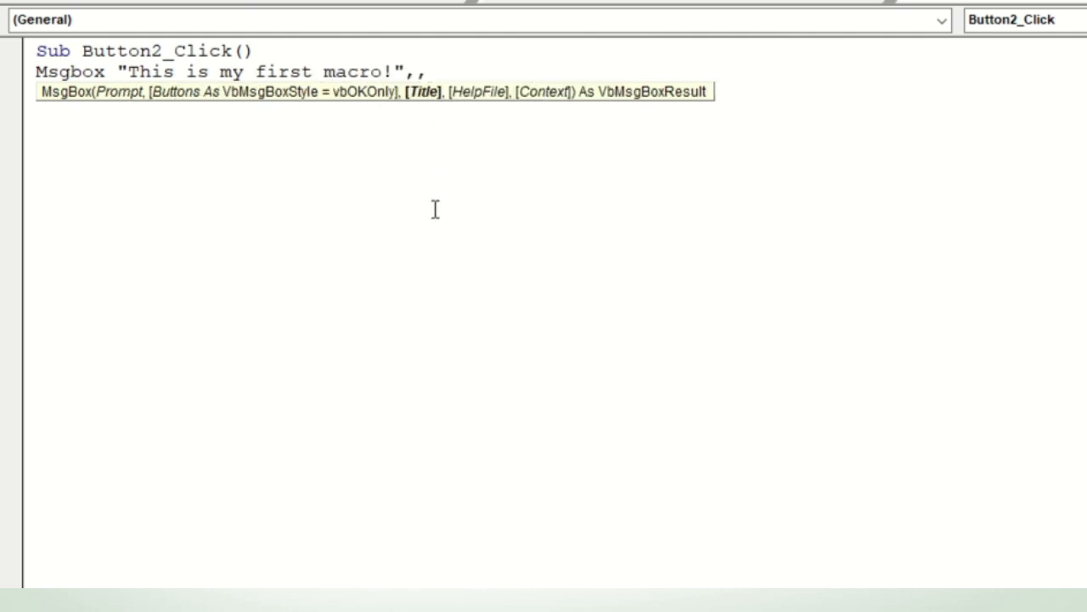
type("\"excelbyromeocostil")
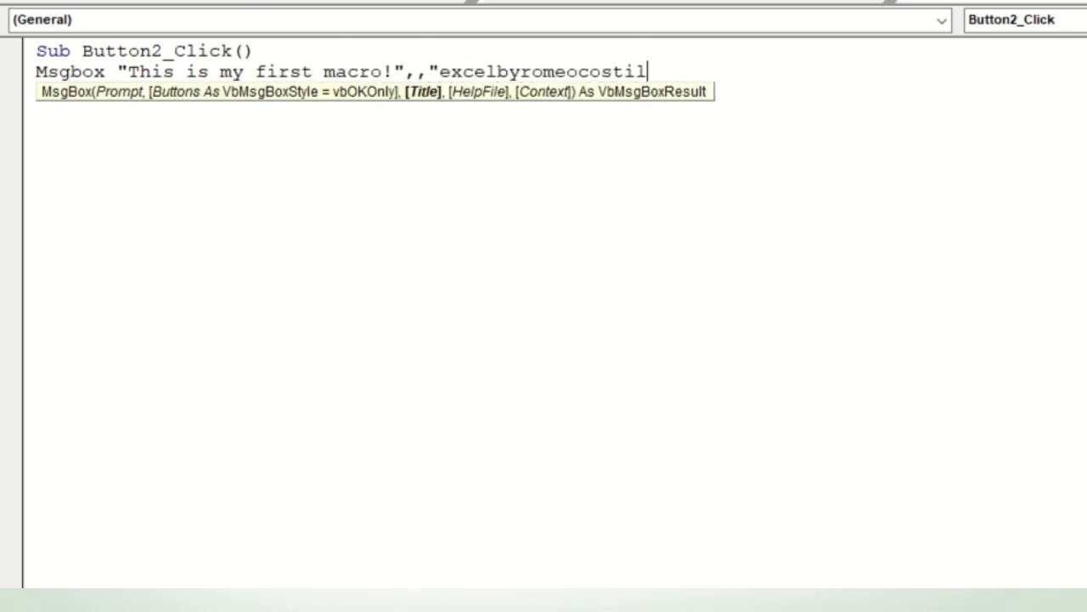
type("las\"")
Step: Test the macro from the code editor and with the button on the sheet, dismissing each message
left_click(214, 51)
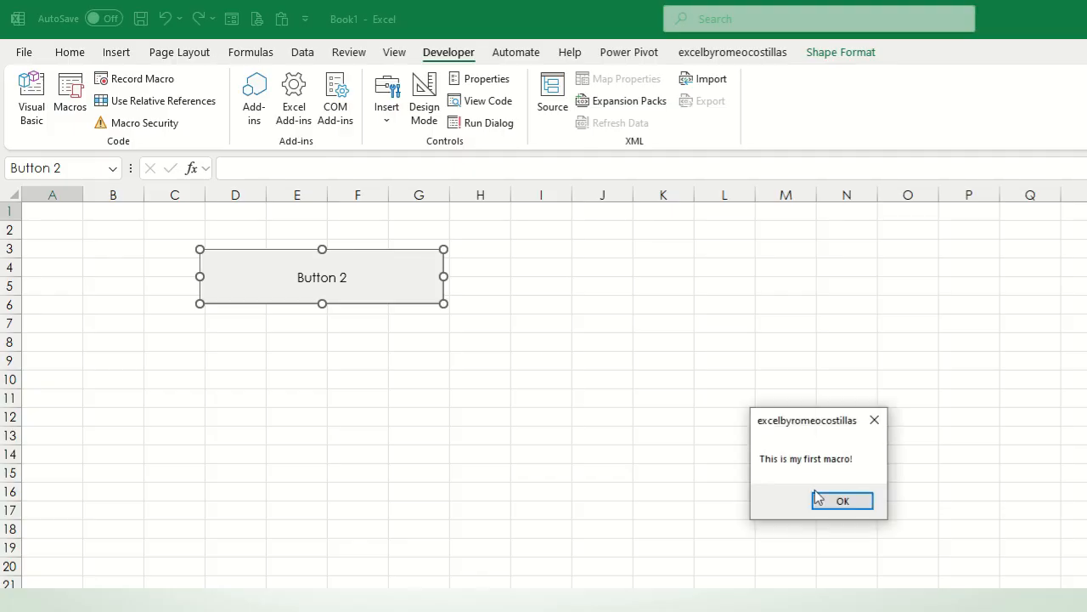
left_click(841, 501)
key("alt+F11")
left_click(602, 304)
left_click(355, 286)
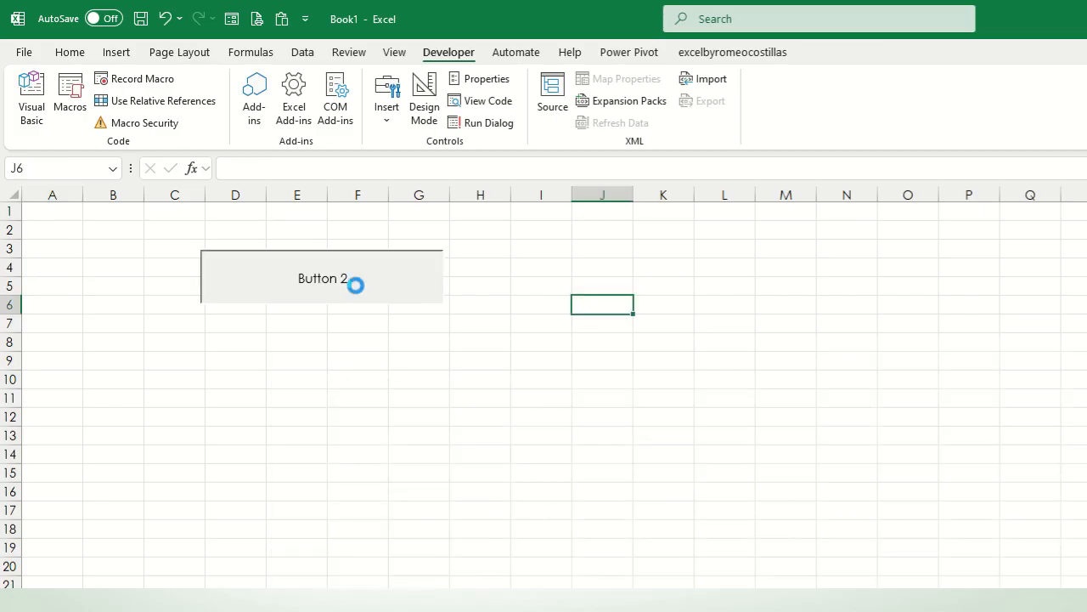
left_click(841, 506)
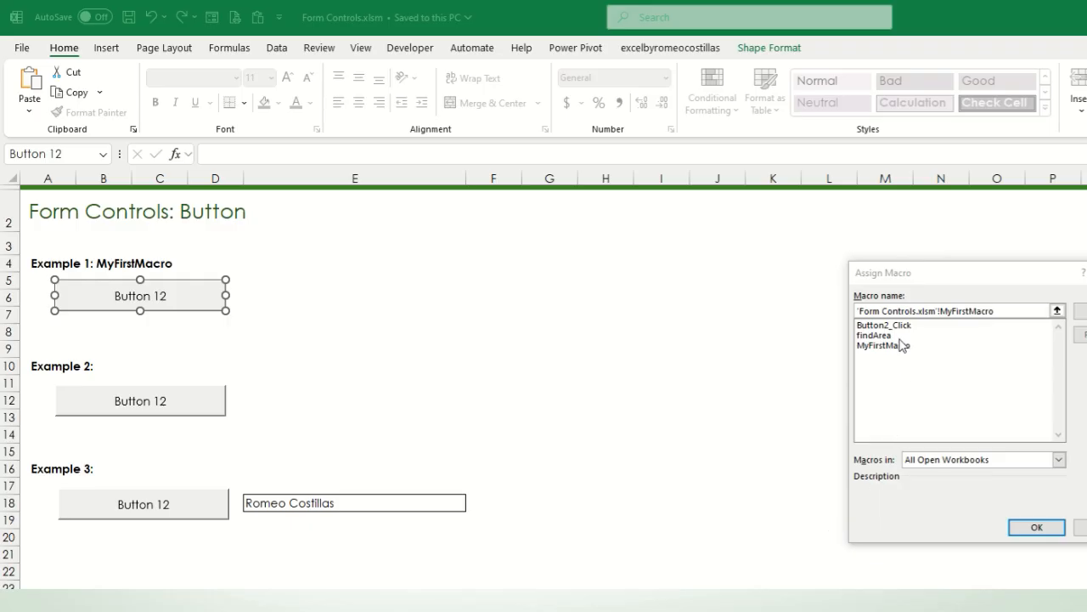
Step: Assign MyFirstMacro to the Example 1 button and test the button twice, dismissing each message
left_click(899, 346)
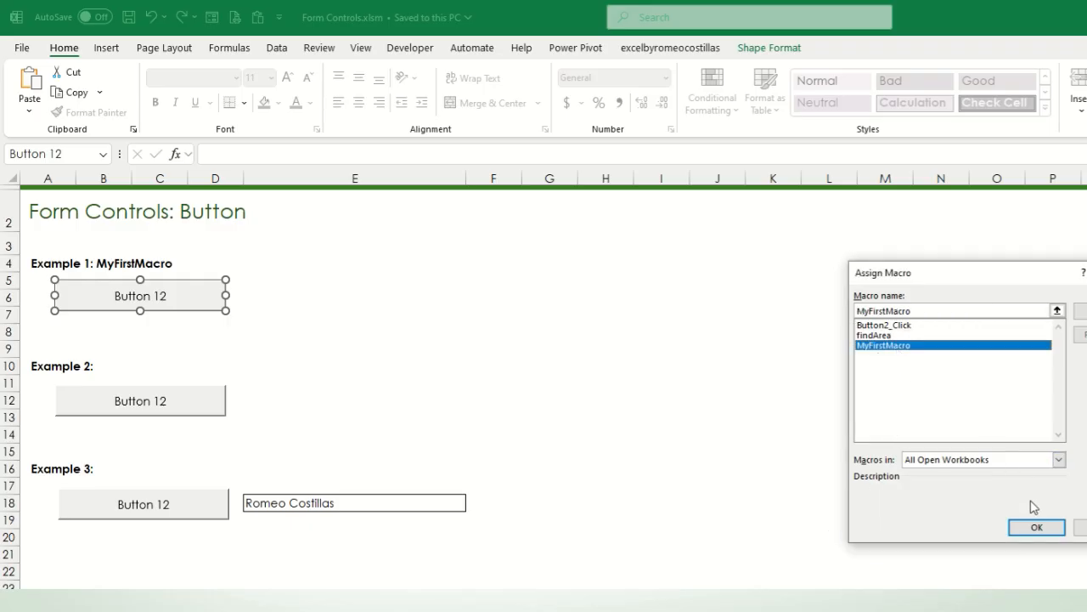
left_click(1047, 527)
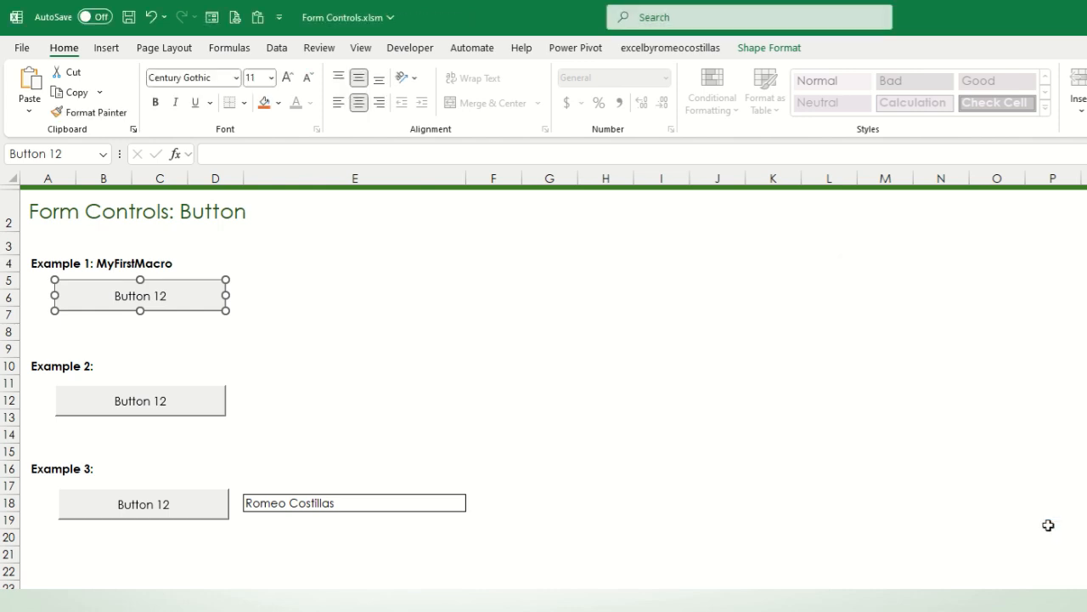
left_click(355, 327)
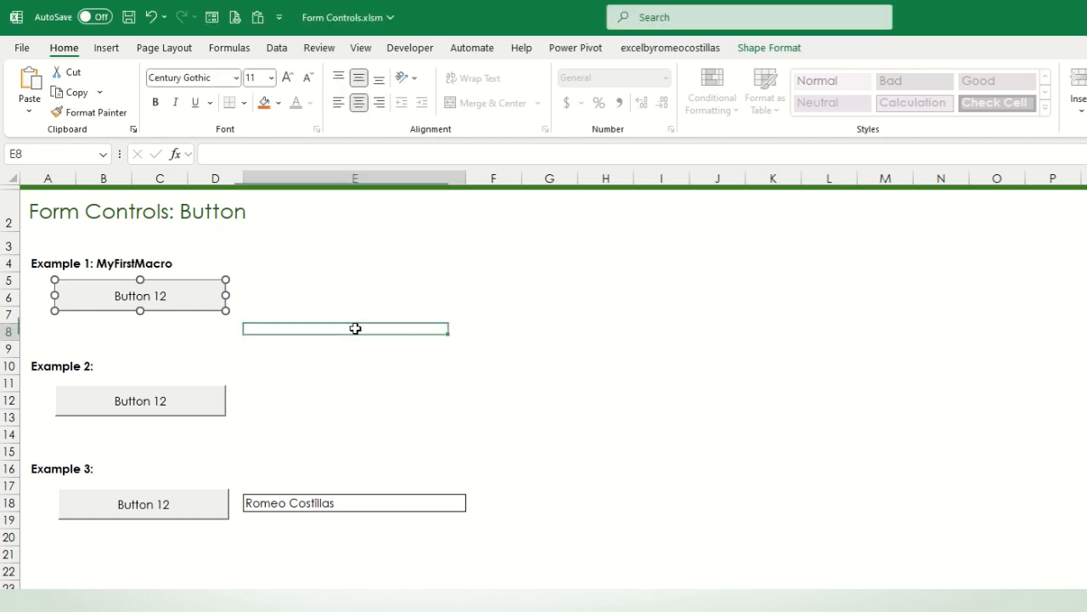
left_click(169, 298)
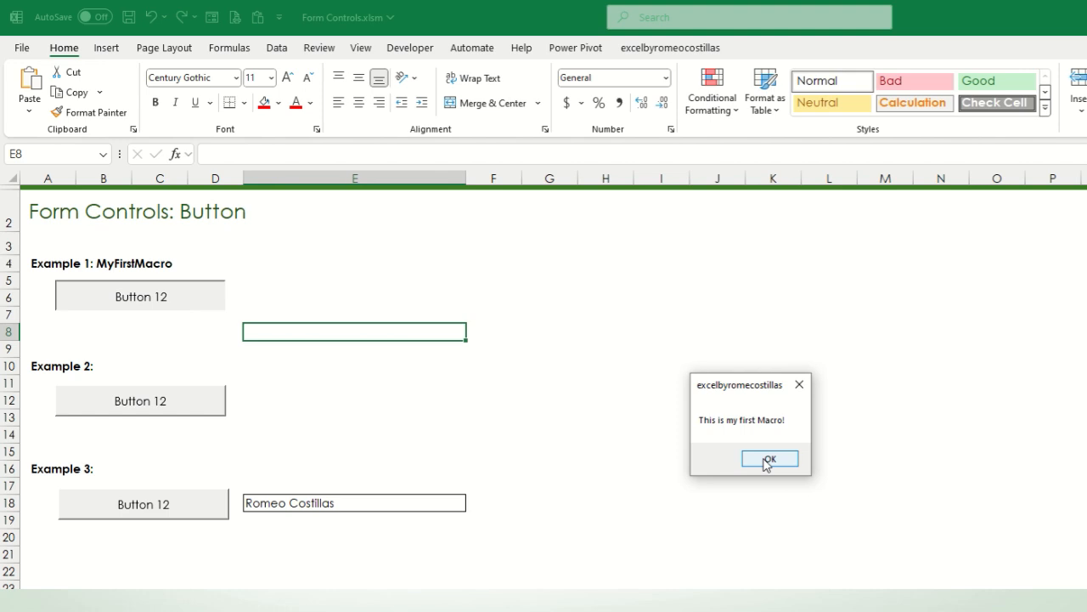
left_click(767, 463)
left_click(189, 303)
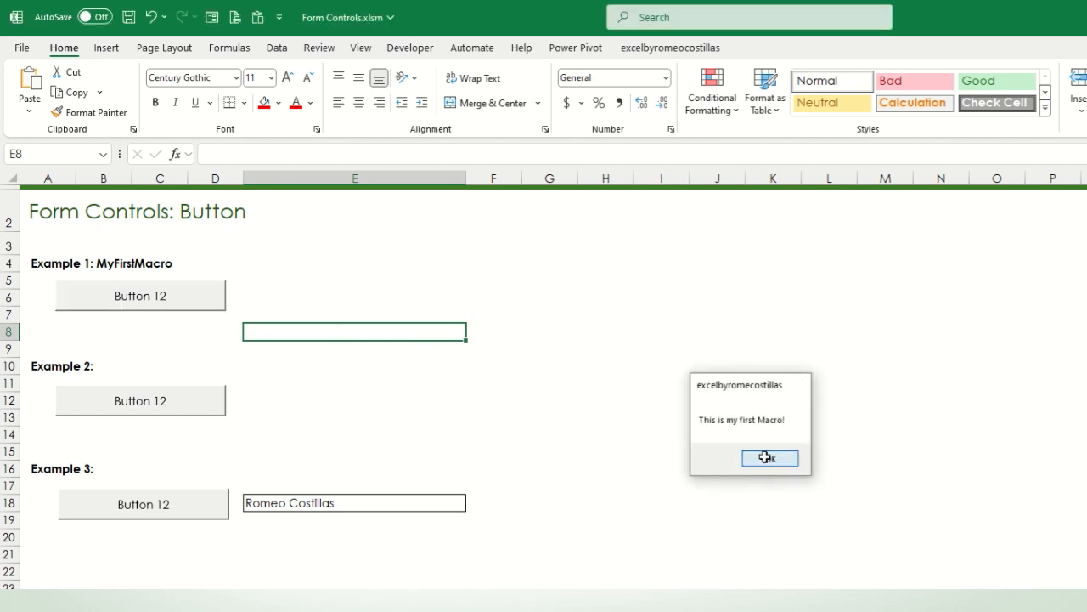
left_click(766, 457)
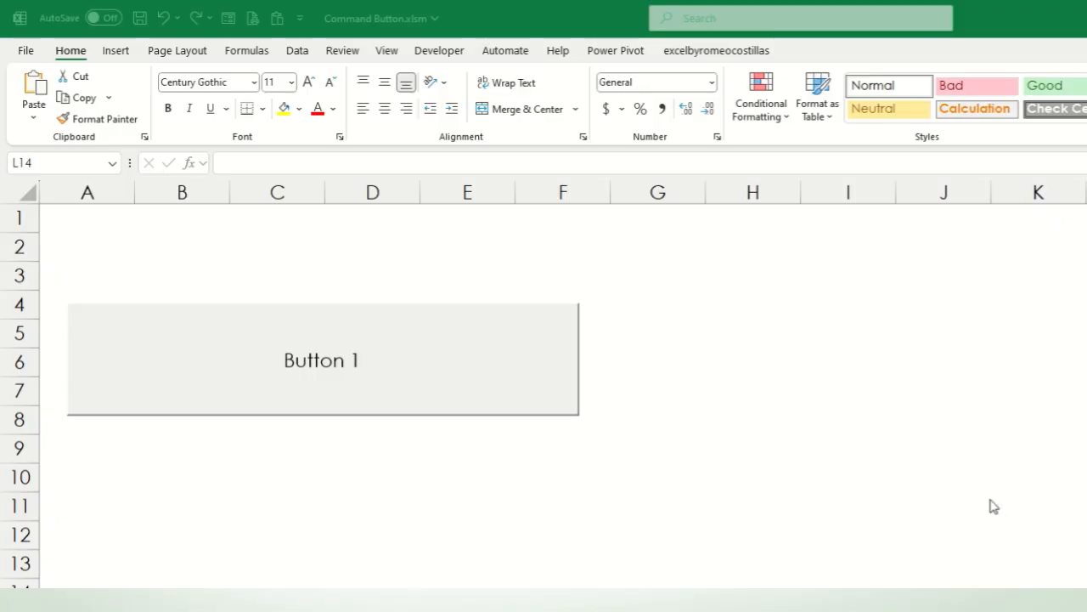
Step: Choose Century Schoolbook as the font for Button 1 in its control formatting
right_click(500, 354)
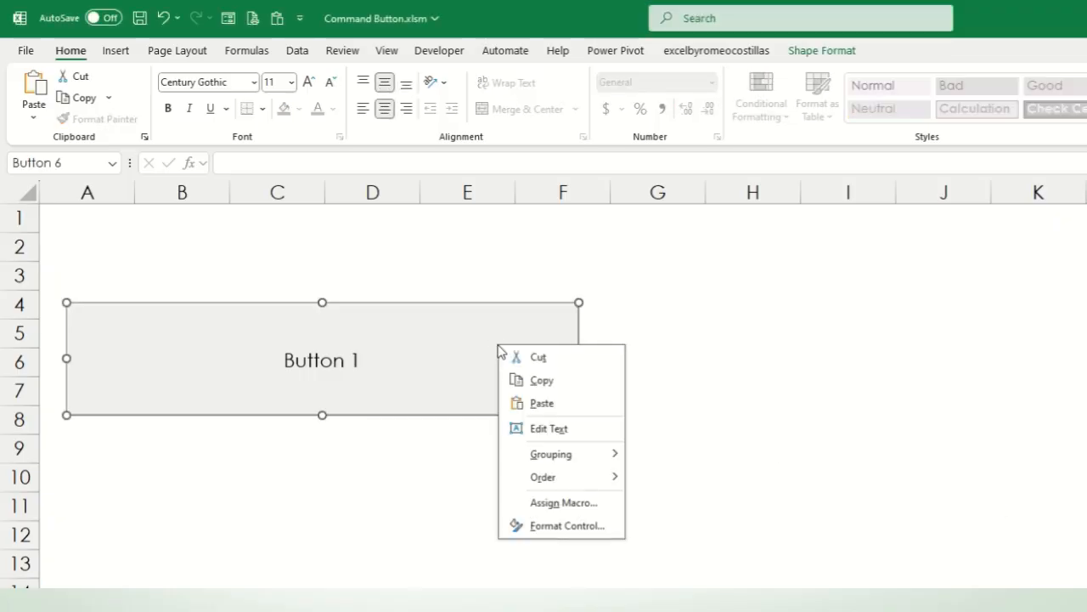
left_click(572, 523)
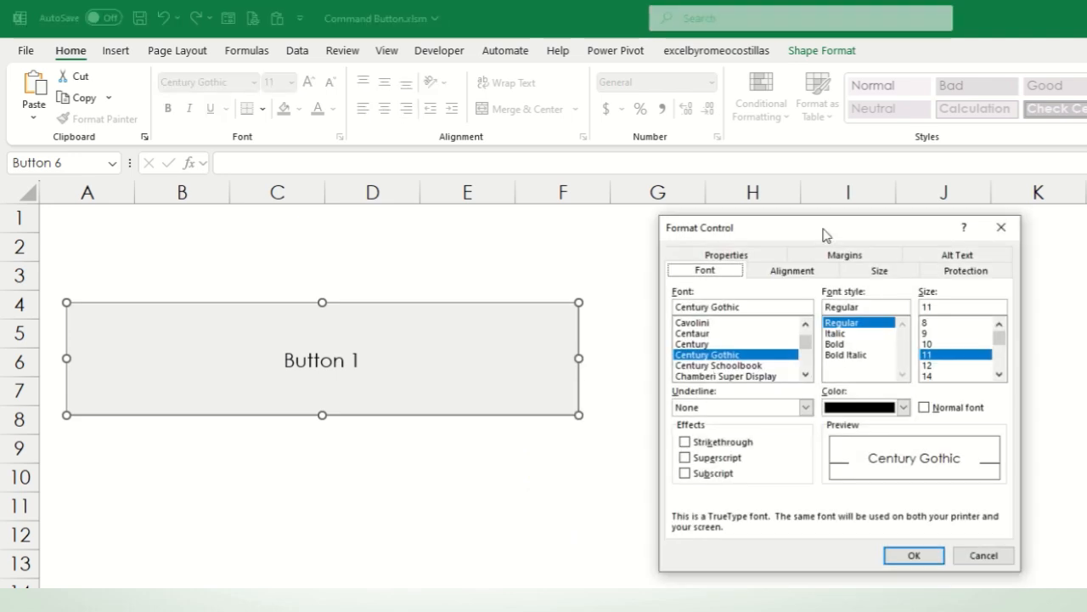
left_click(714, 334)
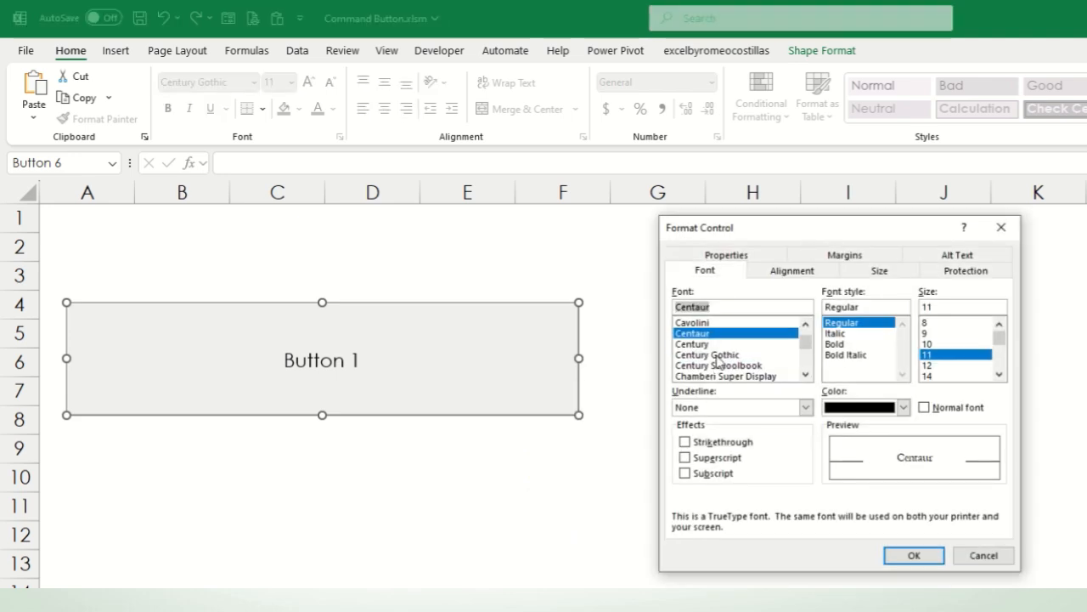
left_click(718, 354)
scroll(737, 374, "down", 1)
left_click(745, 355)
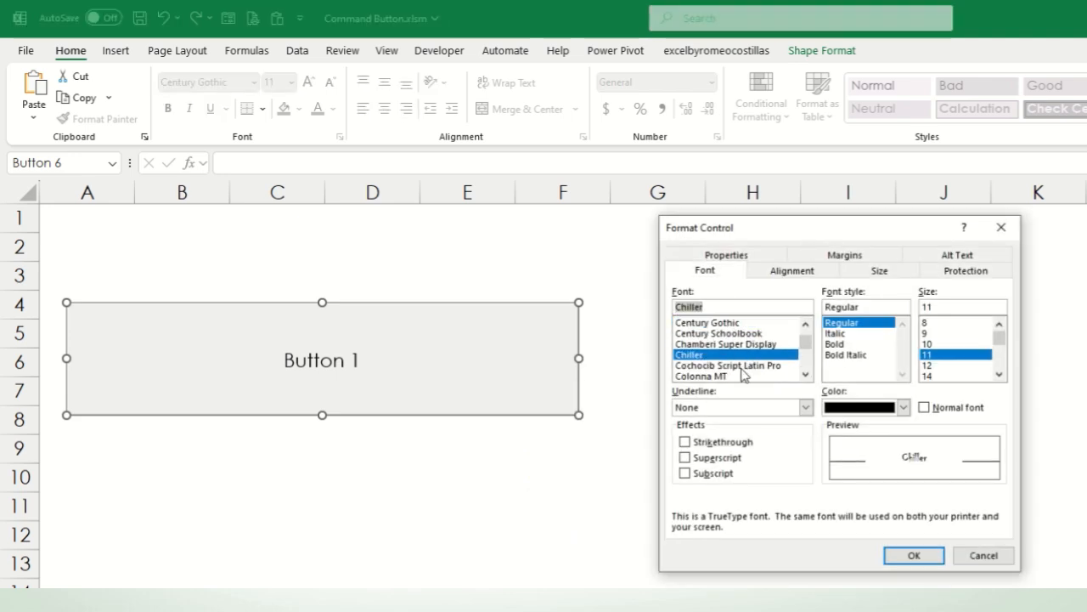
left_click(748, 365)
scroll(747, 369, "up", 1)
left_click(765, 365)
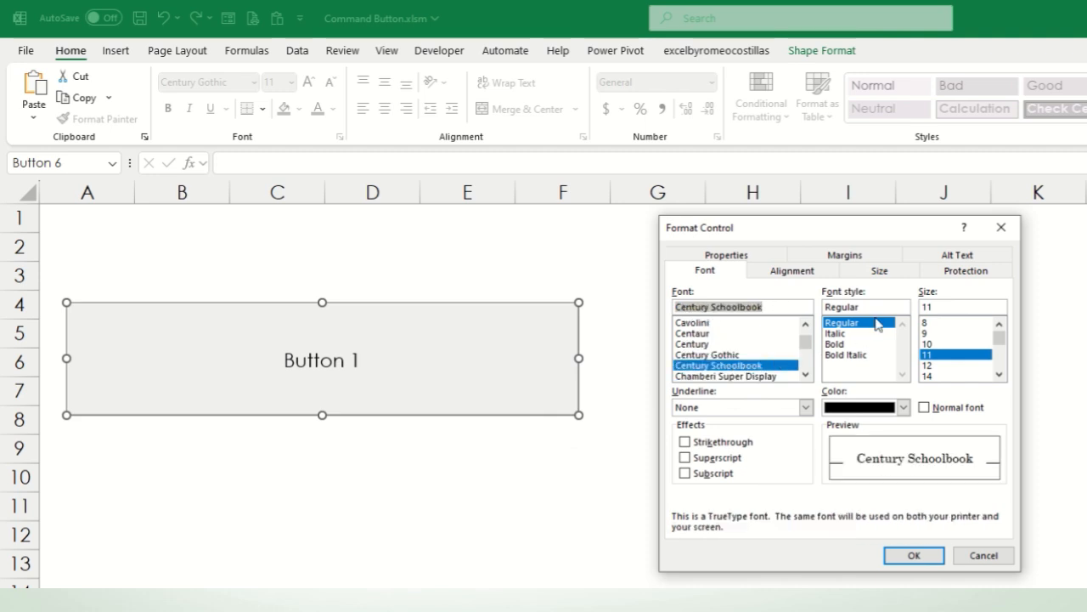
Step: Review the button's alignment, size and protection settings, and set its object positioning to Move but don't size with cells
left_click(794, 270)
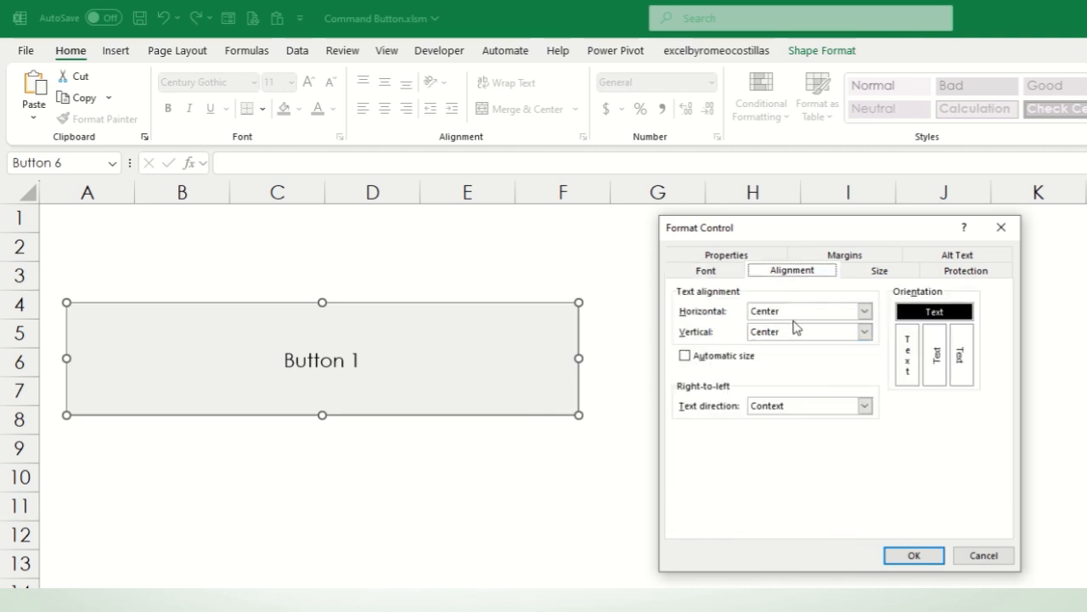
left_click(871, 270)
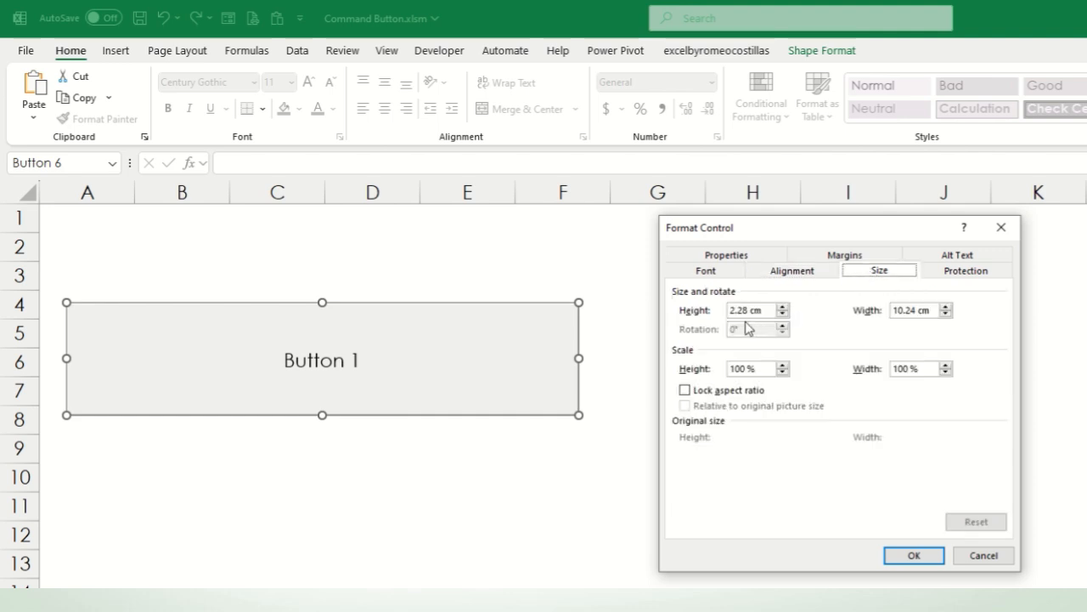
left_click(997, 273)
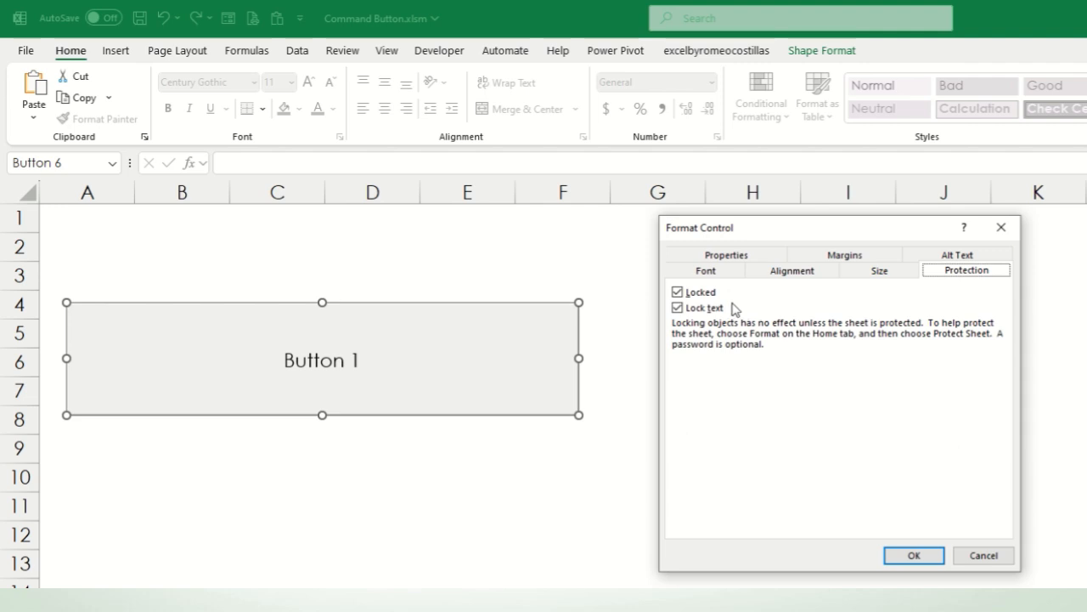
left_click(729, 257)
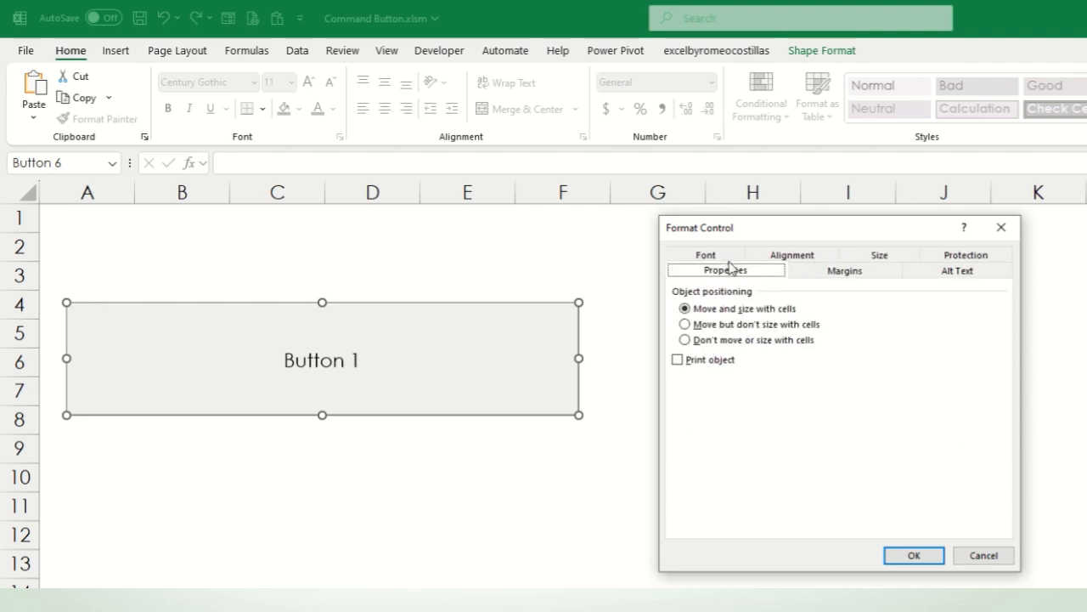
left_click(693, 325)
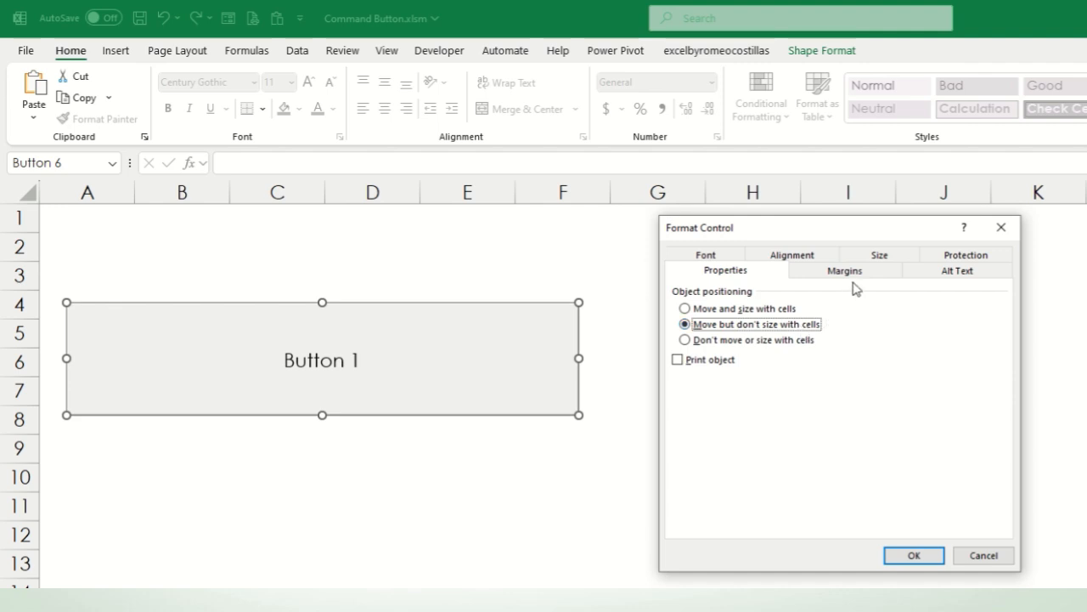
Step: Set the button's left, right, top and bottom internal margins to 0 cm and display its alternative text
left_click(828, 273)
left_click(751, 328)
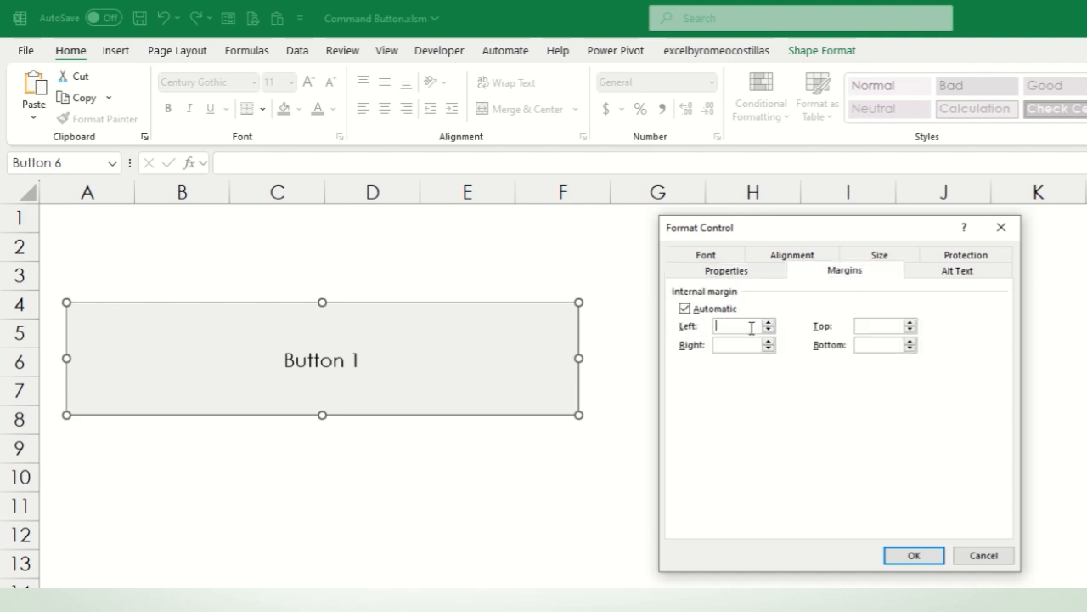
type("0")
key("Tab")
type("0")
key("Tab")
type("0")
key("Tab")
type("0")
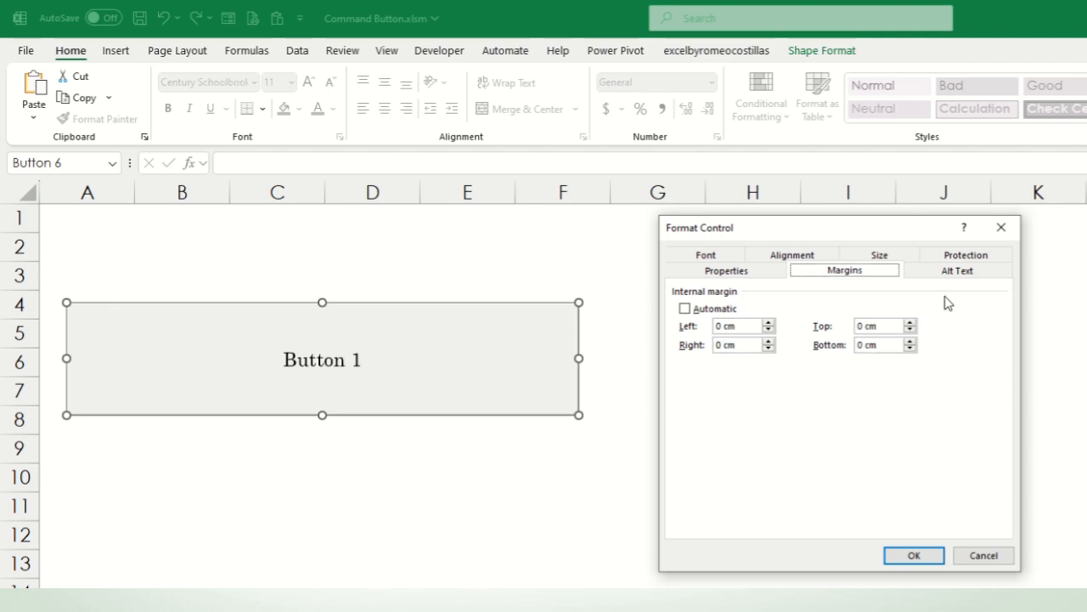
left_click(971, 272)
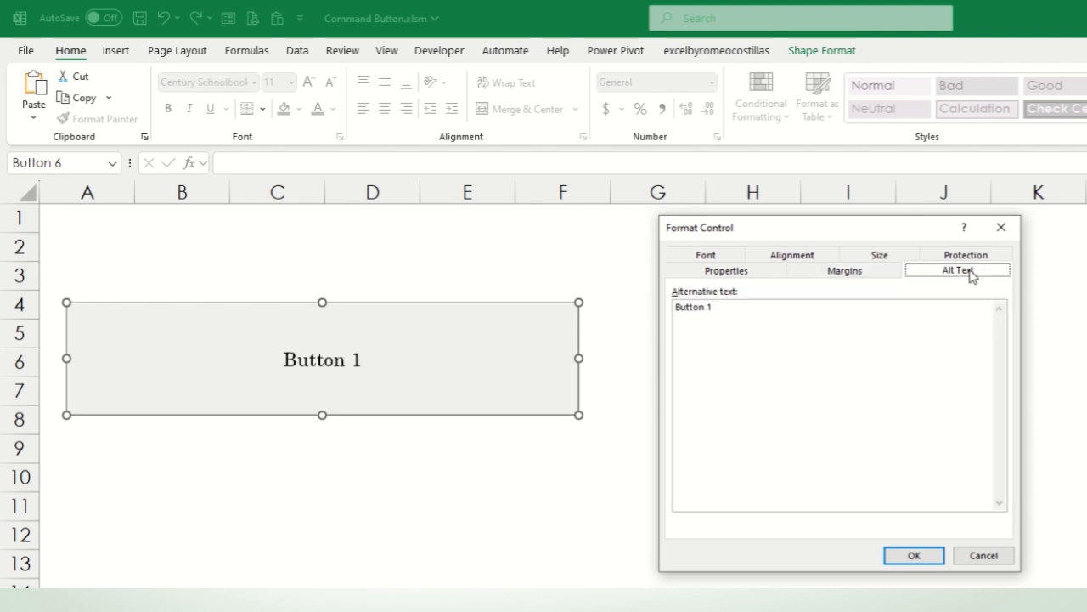
Step: Replace the button's alternative text with "My First Macro" and apply the control formatting
left_click(829, 314)
left_click_drag(713, 306, 675, 307)
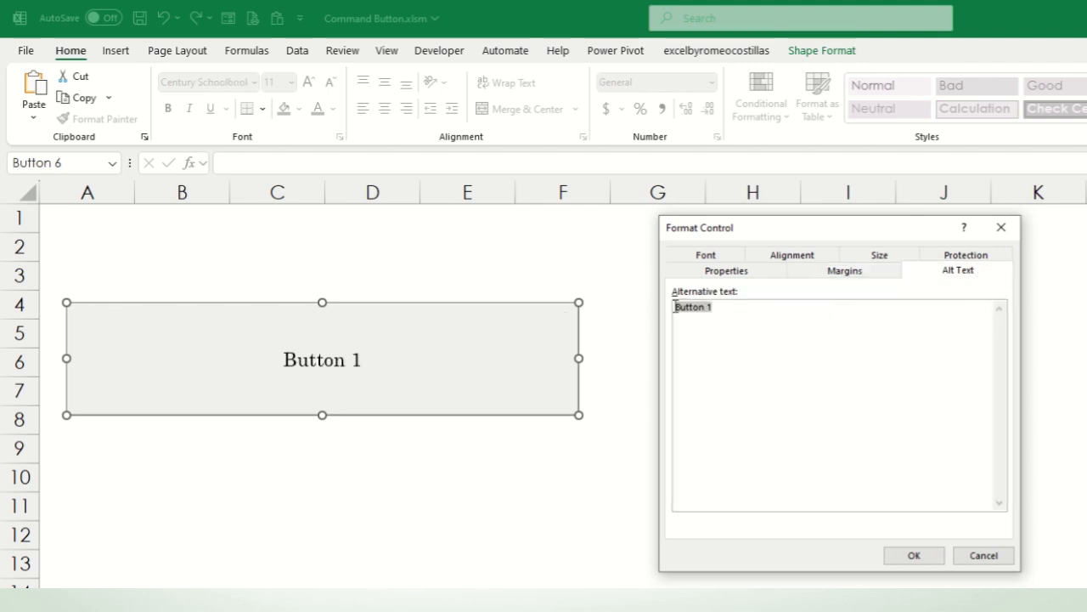
type("My First Macro")
left_click(907, 554)
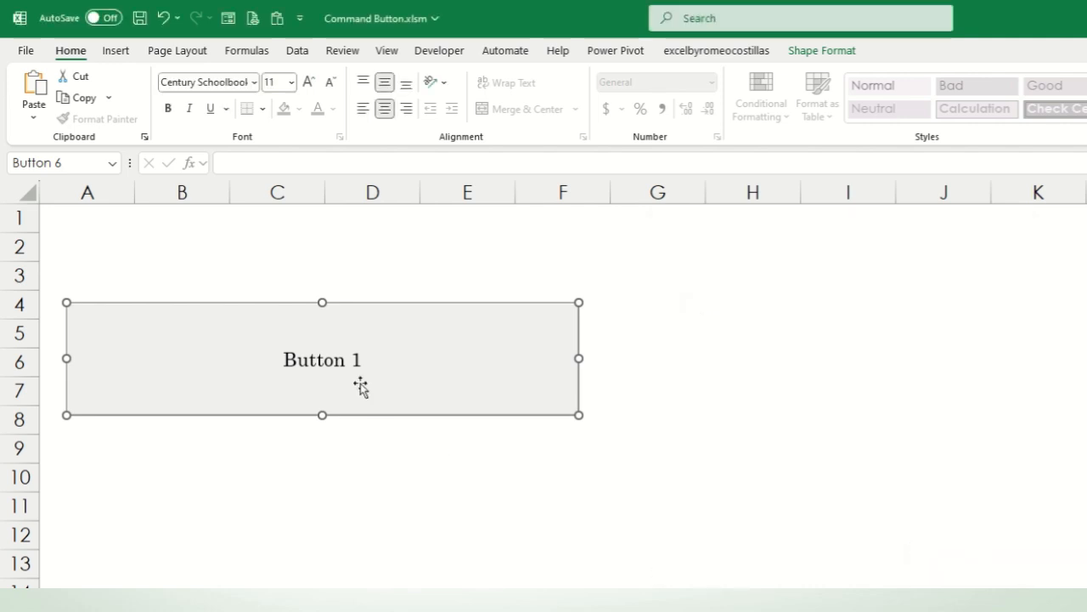
Step: Change the caption on Button 1 to "Command Button" and deselect the button
right_click(426, 346)
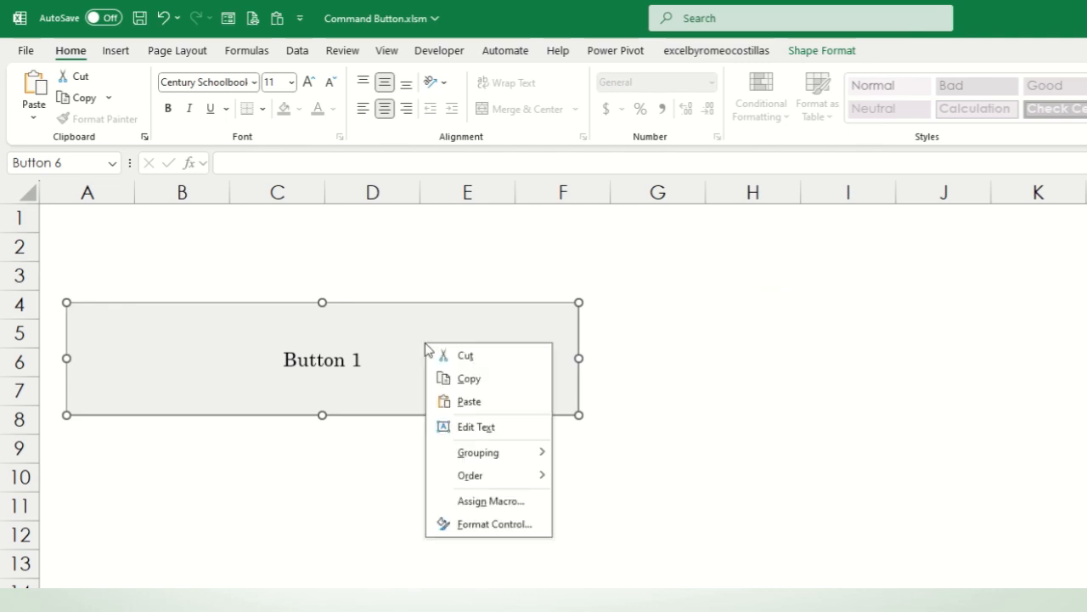
left_click(475, 426)
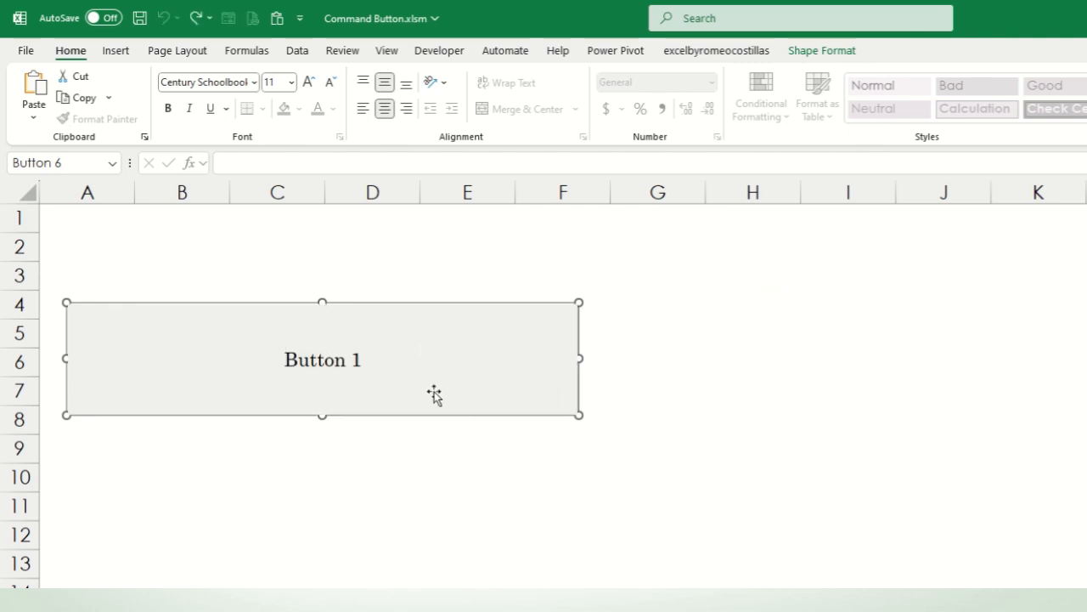
key("Escape")
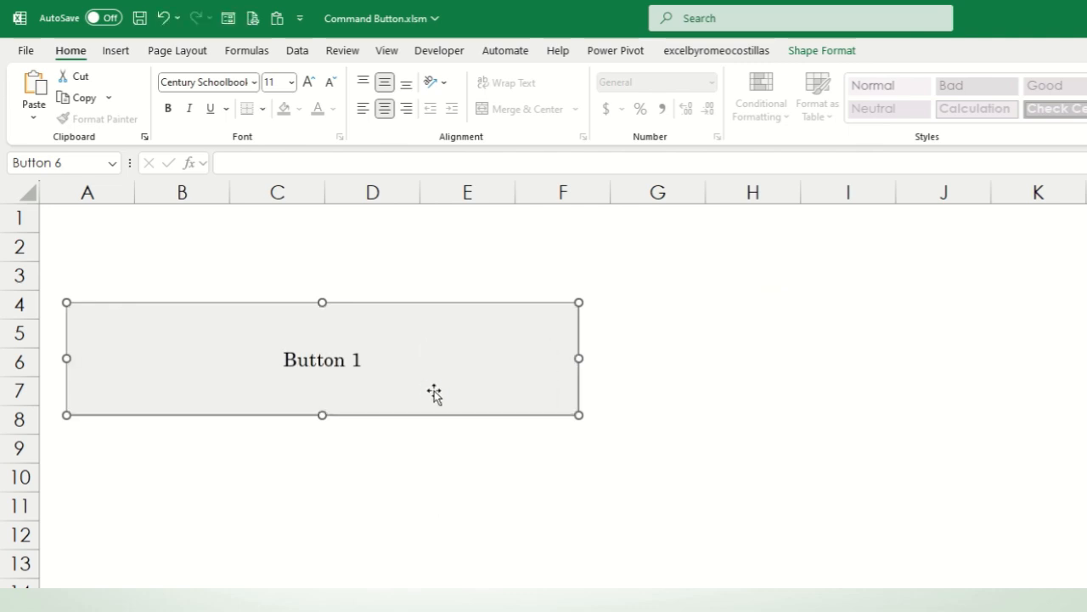
left_click(285, 358)
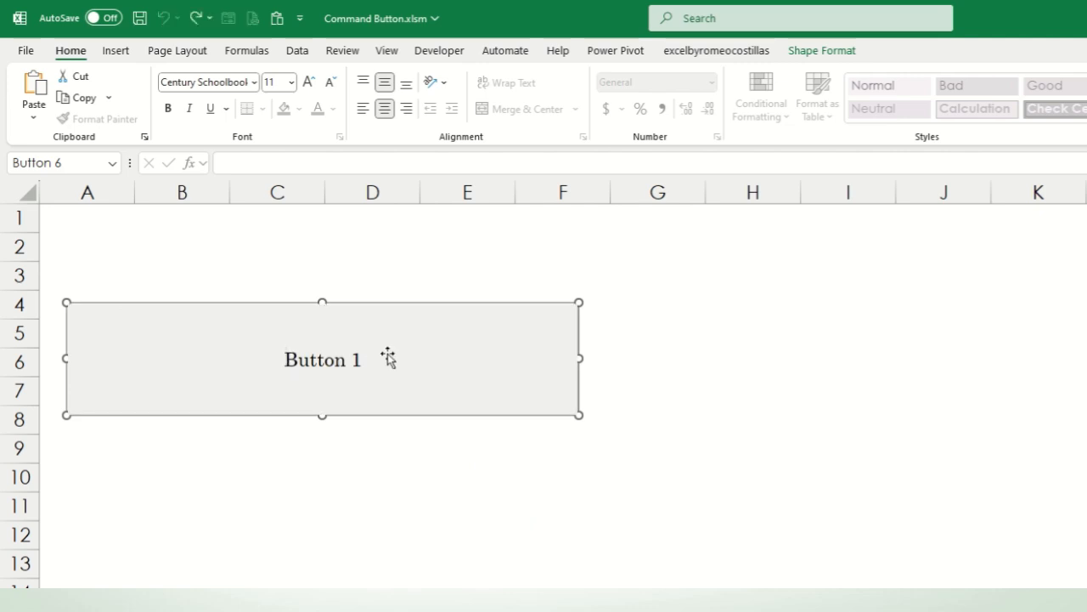
key("Delete")
key("Delete")
key("Delete")
key("Delete")
key("Delete")
key("Delete")
key("Delete")
key("Delete")
type("Co")
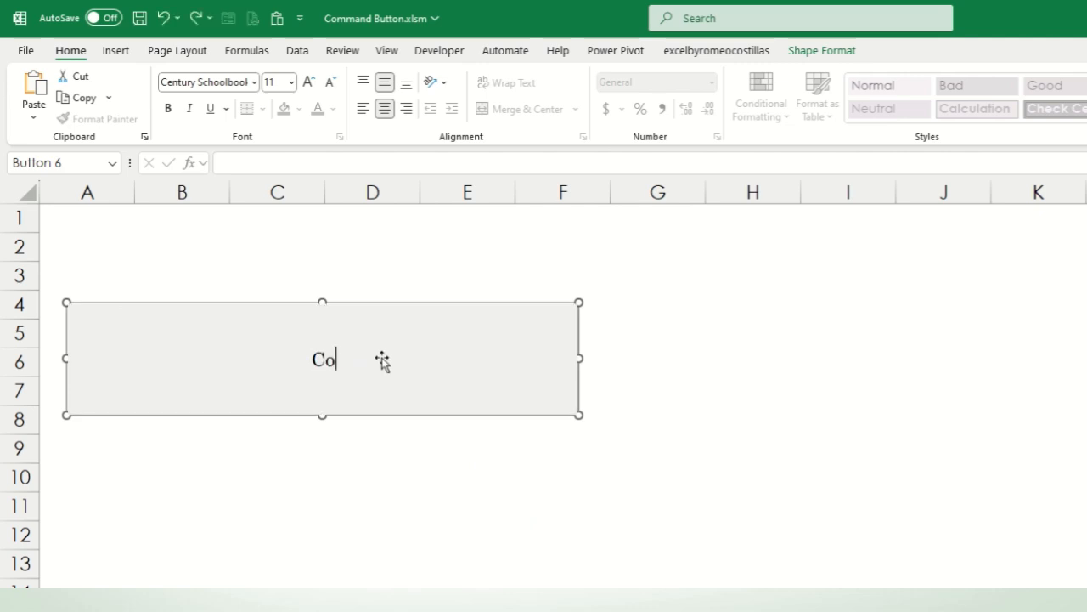
type("mmand Button")
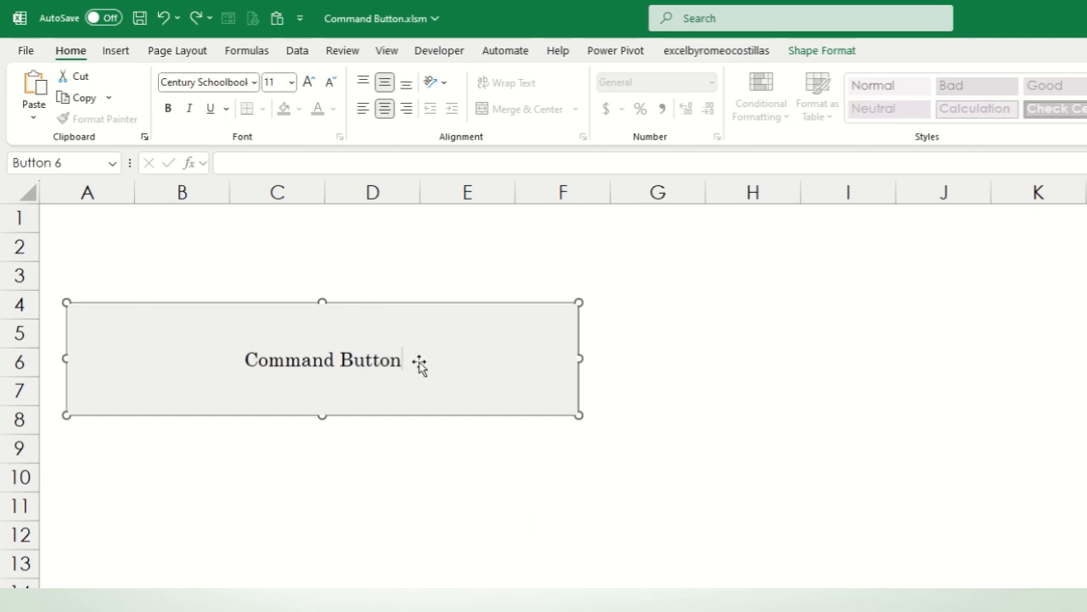
left_click(671, 426)
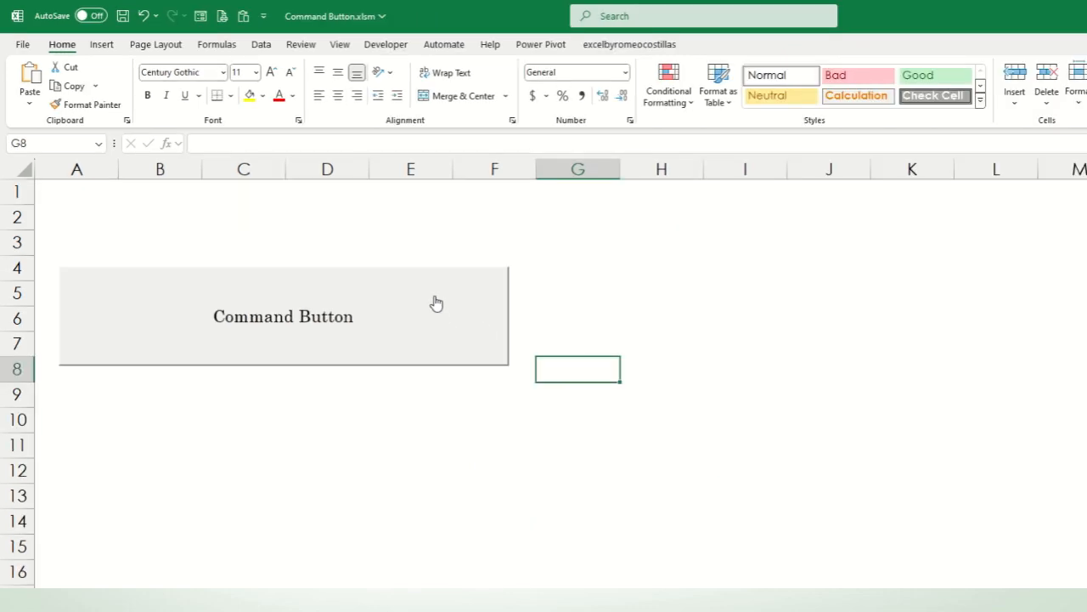
Step: Copy the Command Button and place the pasted copy beside the original, across columns G to L at rows 4 to 8
right_click(436, 303)
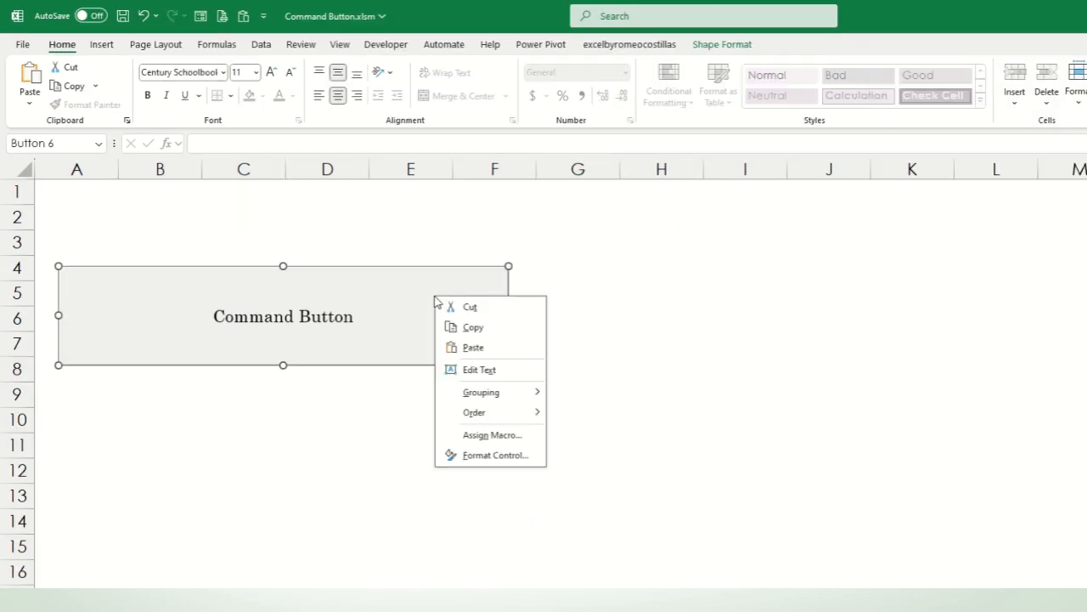
left_click(482, 328)
left_click(701, 383)
key("ctrl+v")
left_click_drag(711, 402, 614, 289)
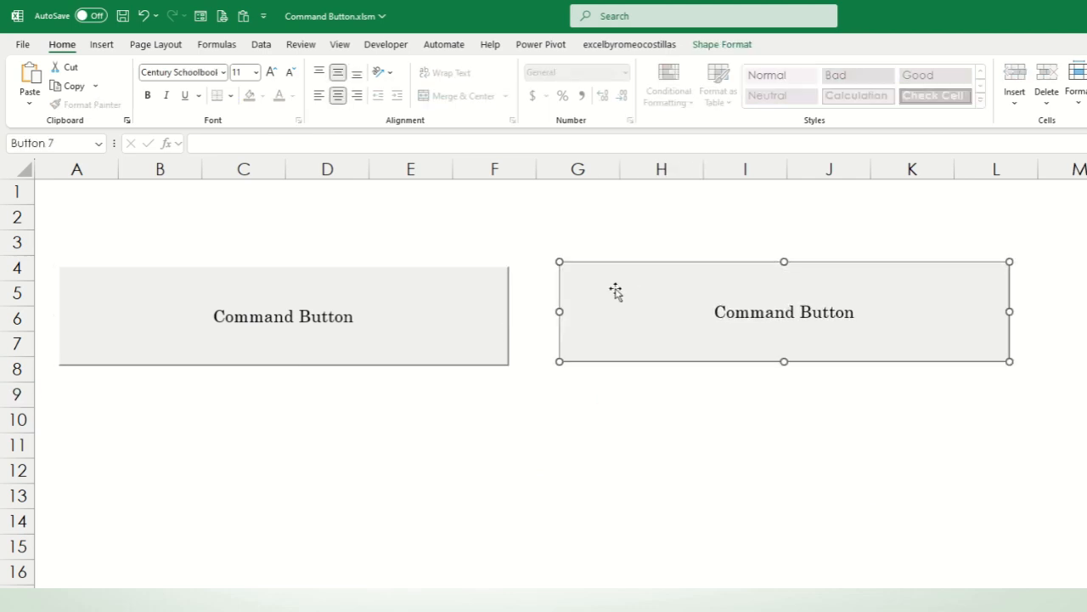
Step: Duplicate the original Command Button directly, placing the new copy below the first copy at about rows 9 to 12
right_click(439, 315)
key("Escape")
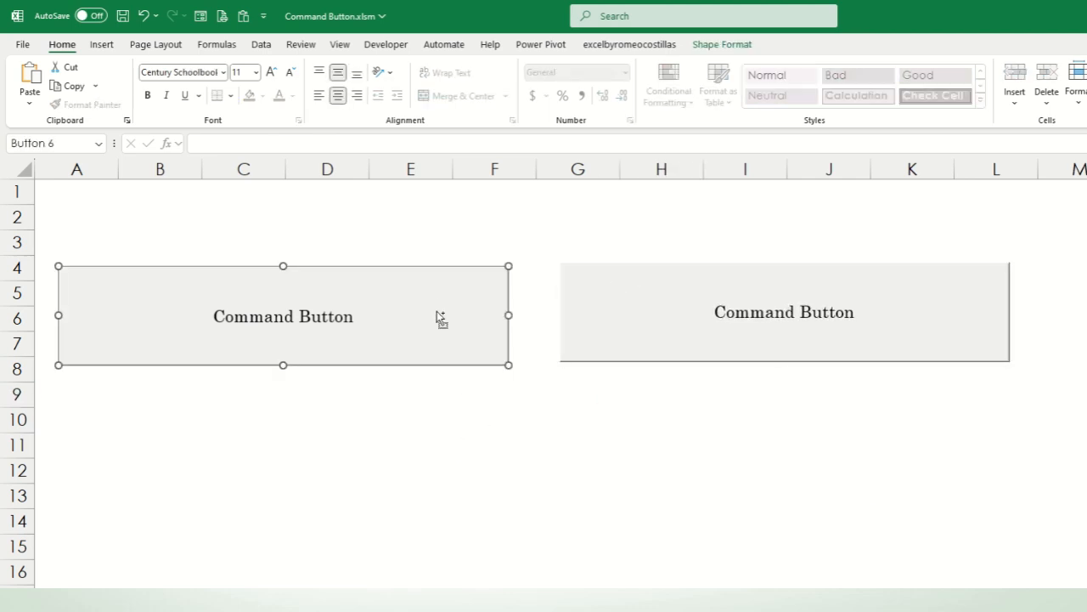
left_click_drag(440, 317, 935, 425)
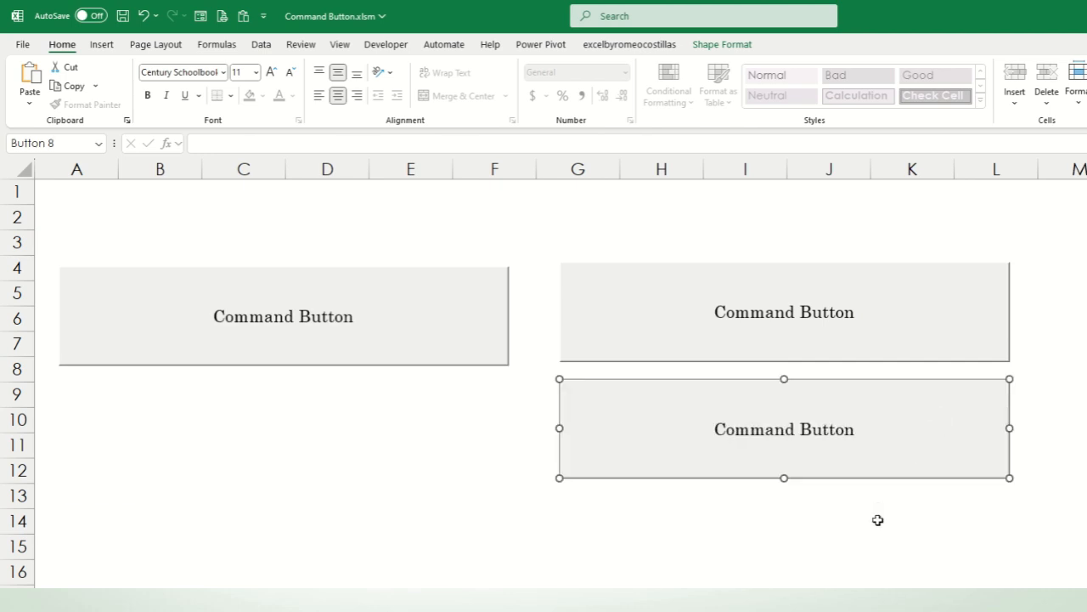
left_click(878, 520)
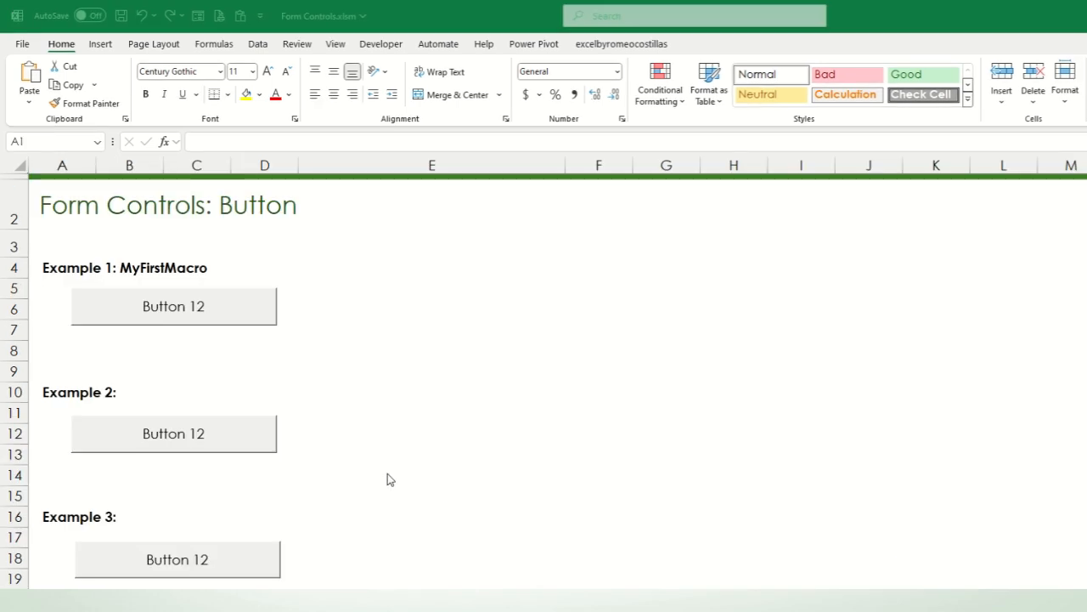
Step: In the Form Controls workbook, assign the findArea macro to the Example 2 button and deselect it
left_click(227, 431)
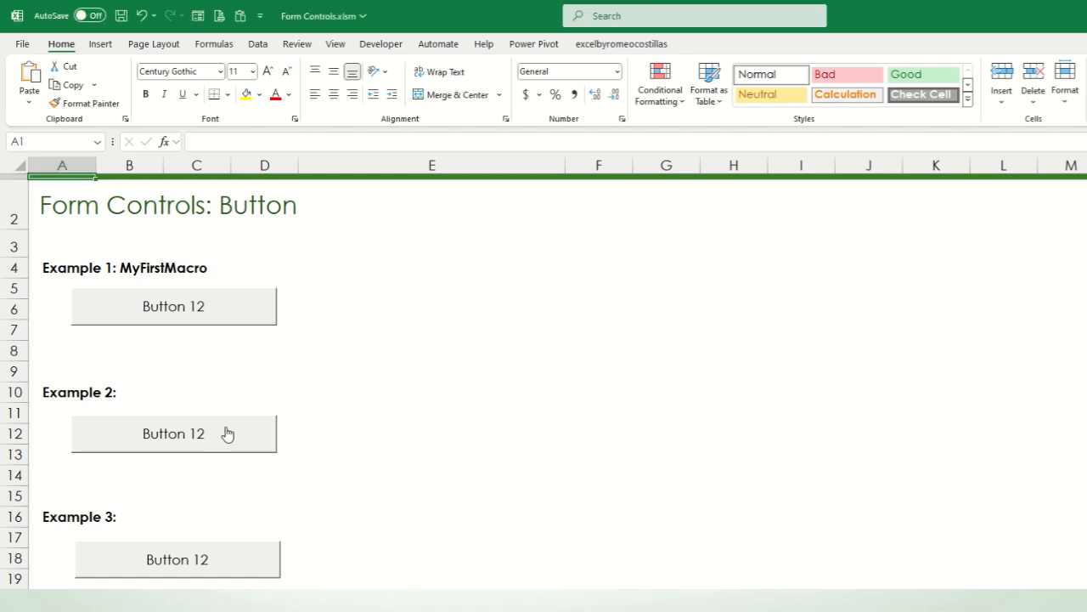
right_click(227, 433)
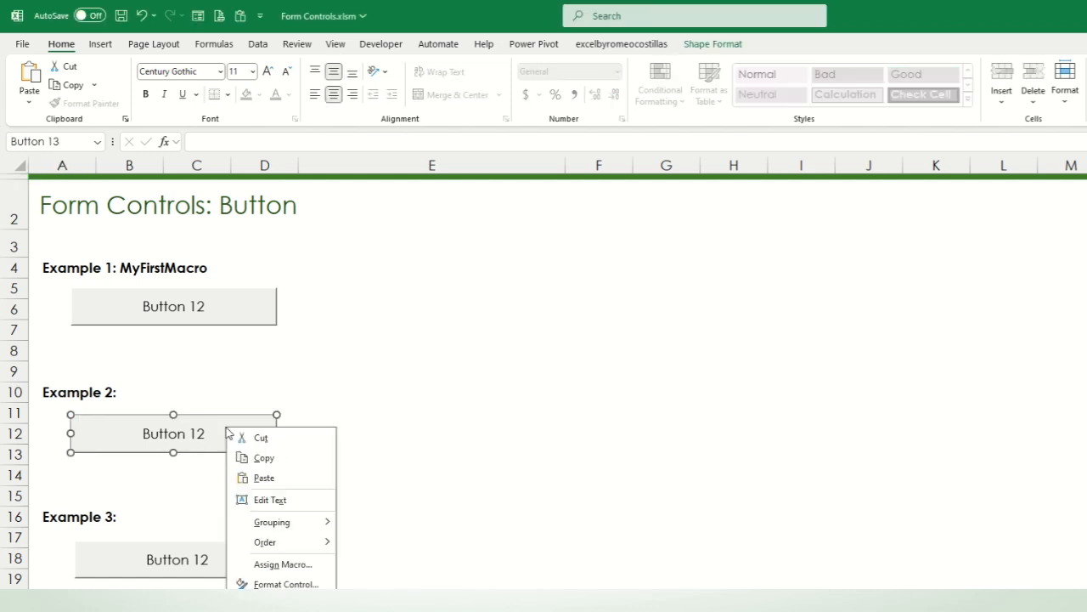
left_click(294, 564)
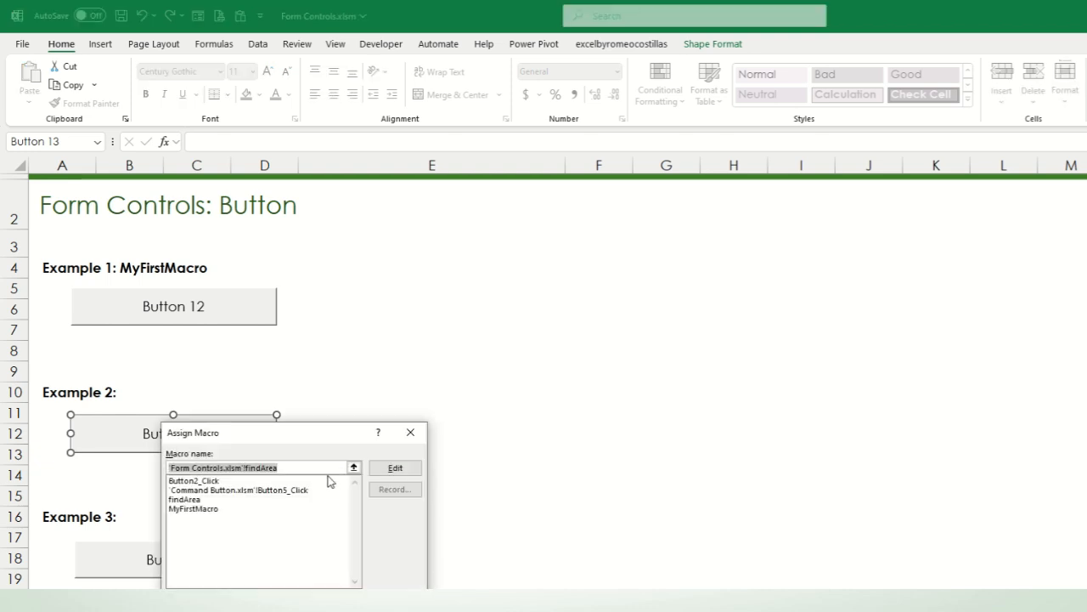
left_click(222, 509)
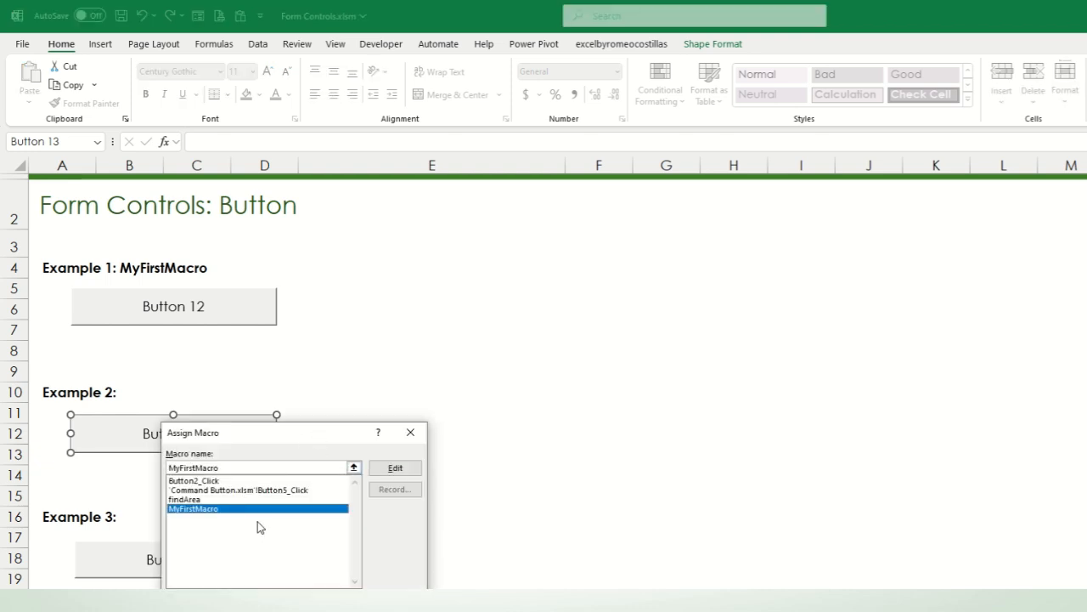
left_click(246, 500)
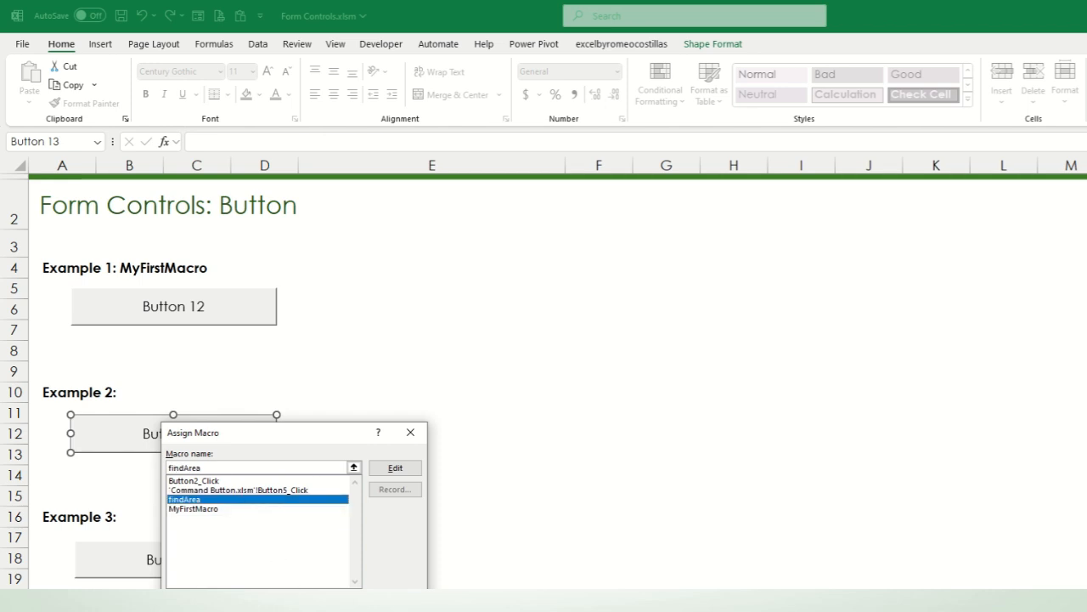
left_click(337, 608)
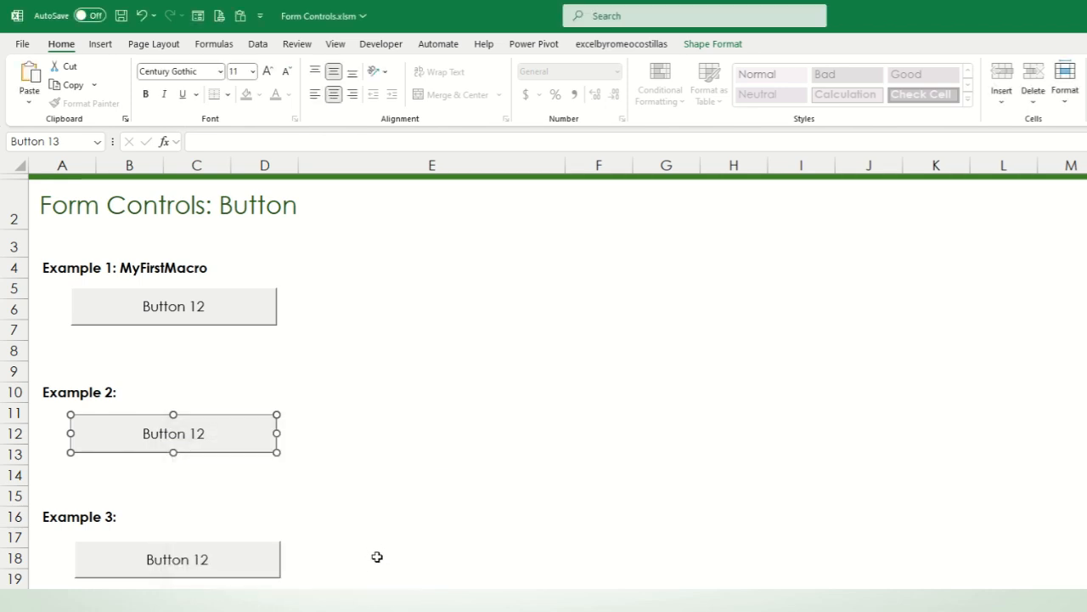
left_click(365, 497)
Step: Test the Example 2 button, entering 40 cm as the length and supplying the rectangle's other dimension to calculate the area
left_click(254, 441)
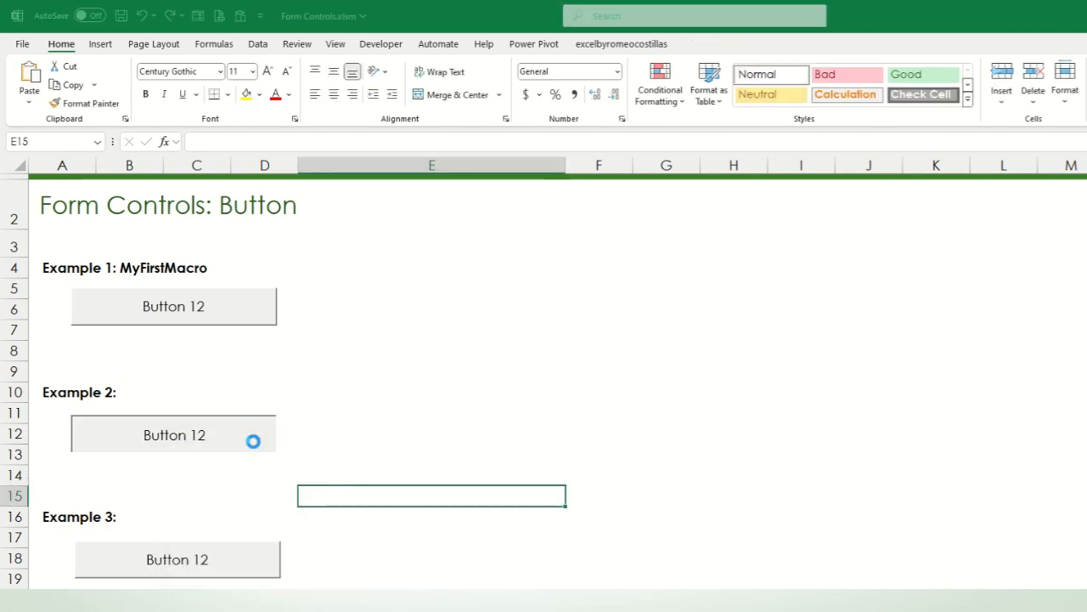
type("10")
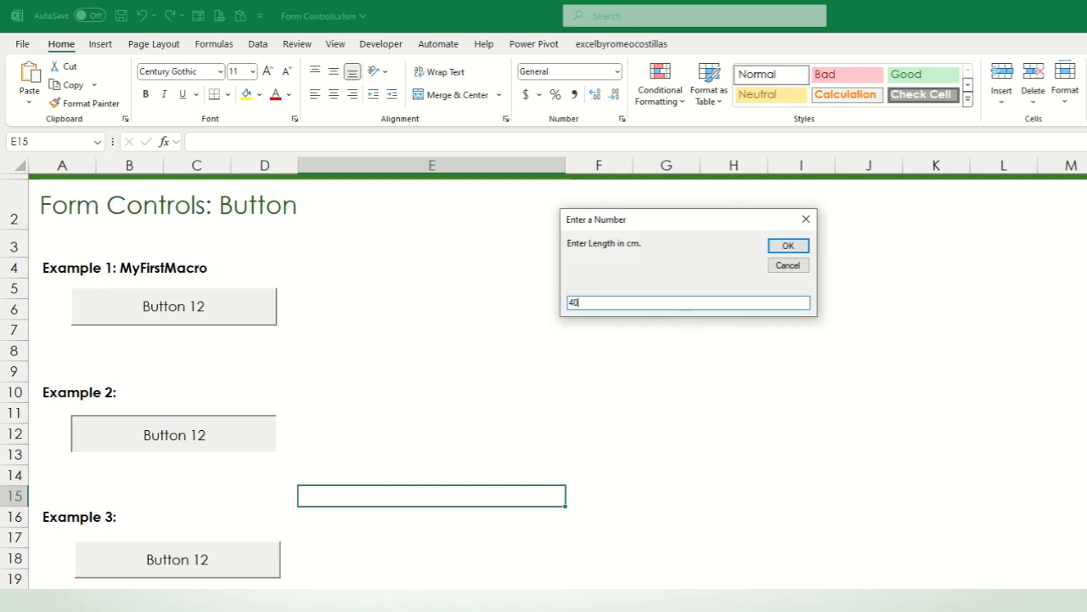
key("Return")
type("80")
key("Return")
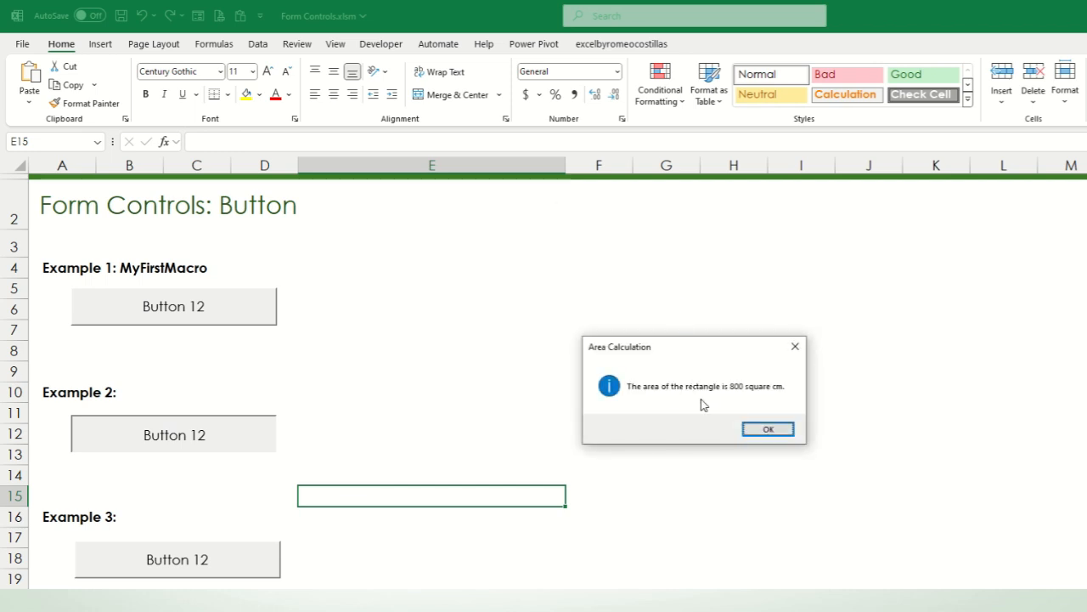